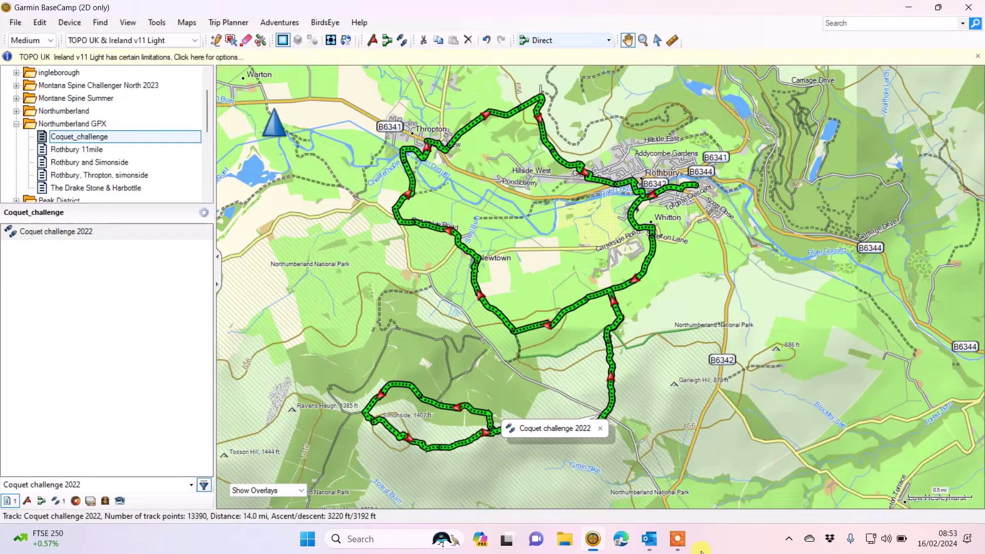
- Change the Coquet challenge 2022 track's colour to red in its properties
left_click_drag(595, 194, 563, 231)
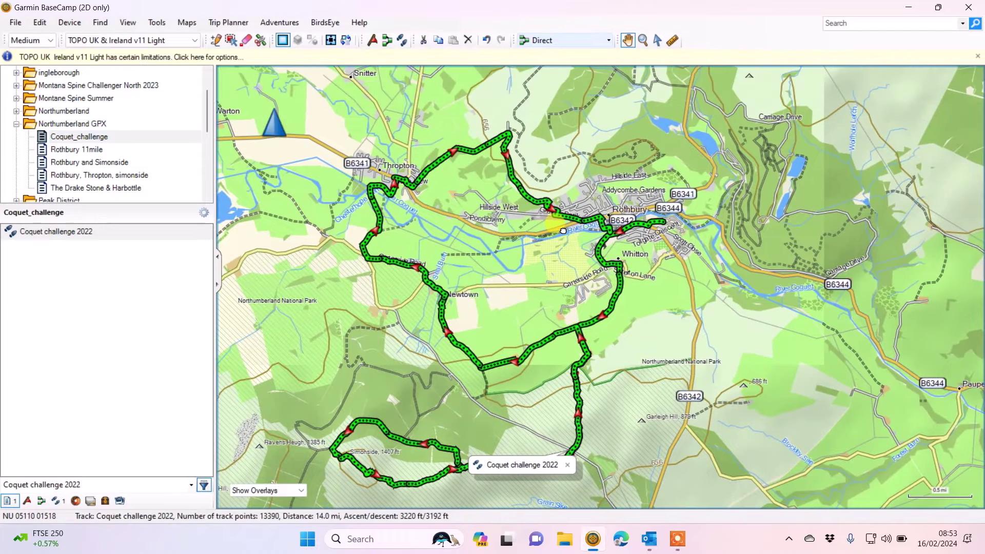
left_click(50, 233)
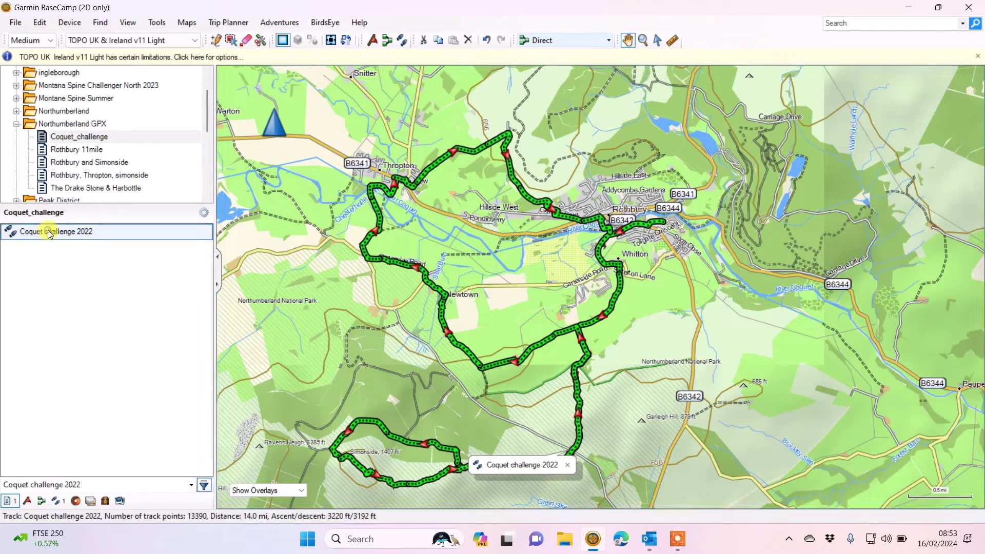
scroll(660, 222, "up", 2)
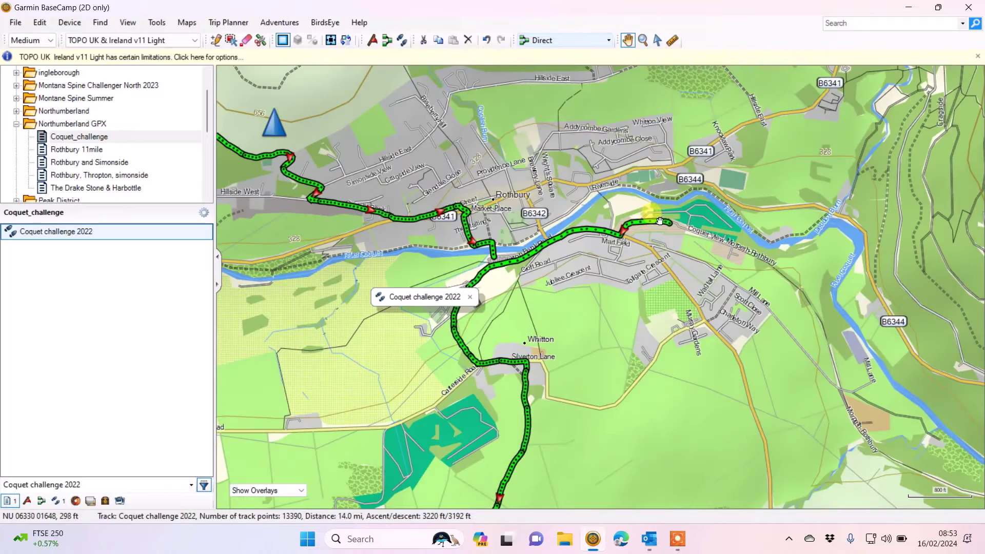
scroll(661, 222, "up", 1)
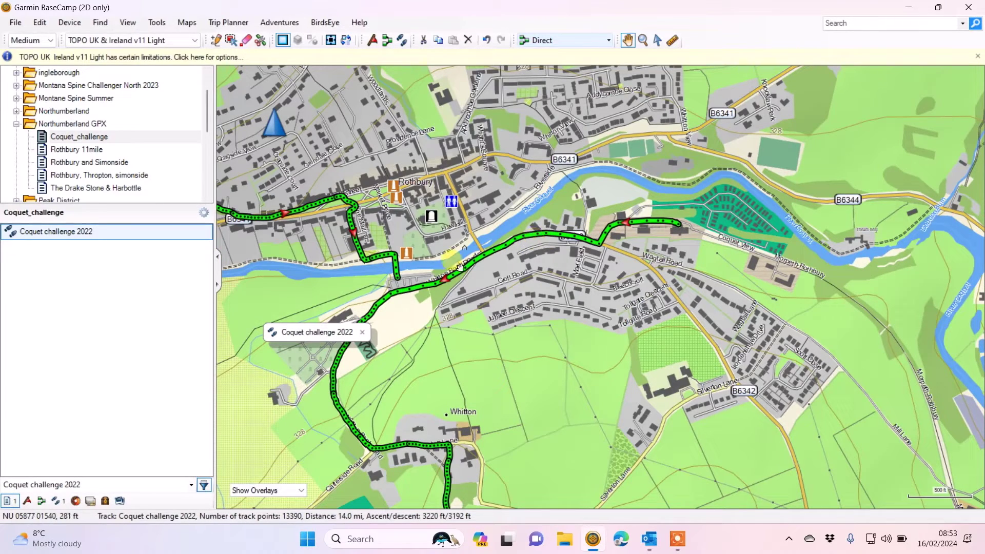
right_click(135, 234)
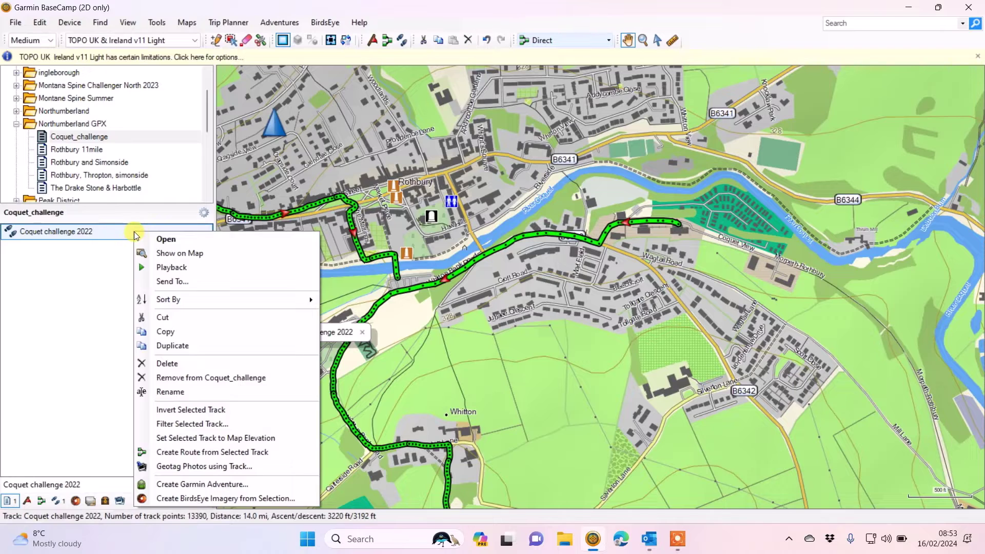
left_click(165, 239)
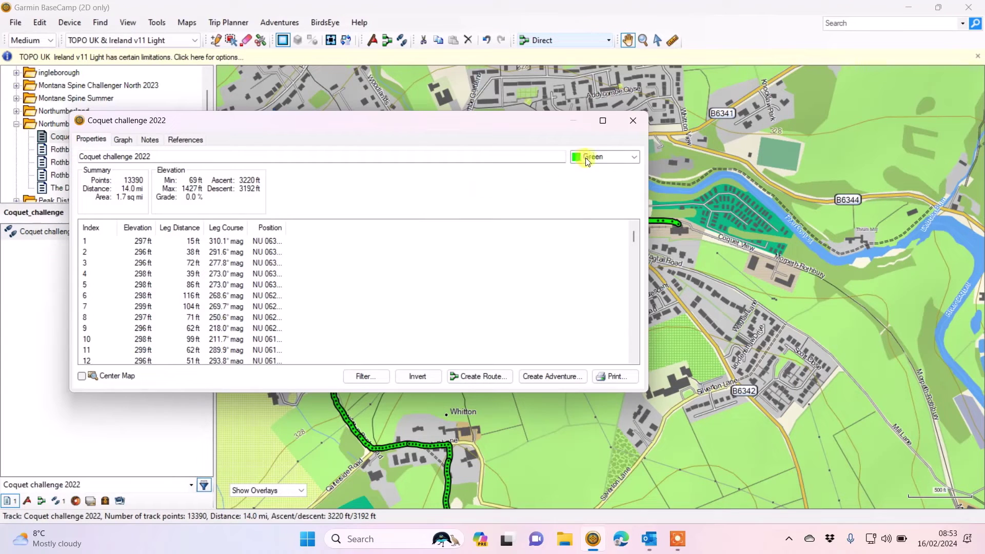
left_click(588, 162)
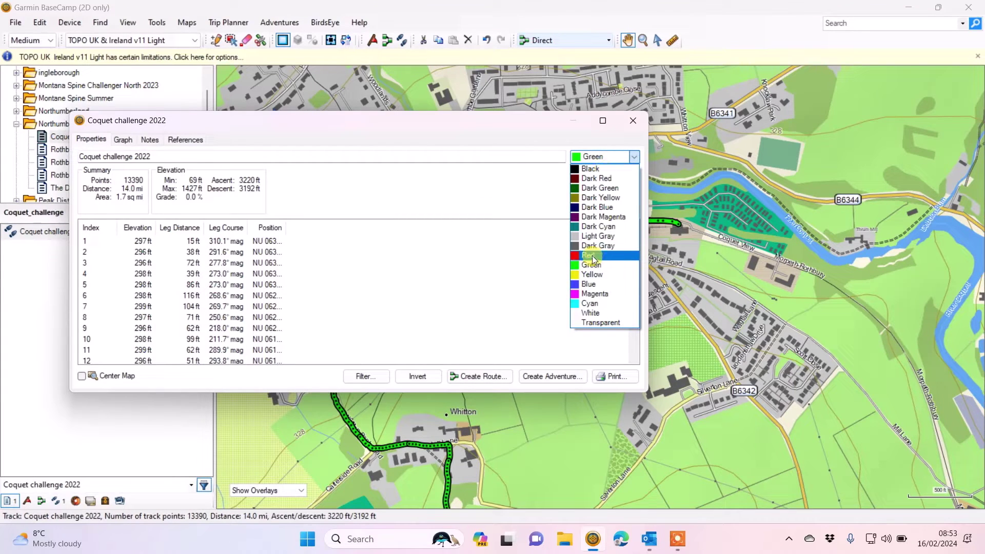
left_click(593, 259)
left_click(633, 158)
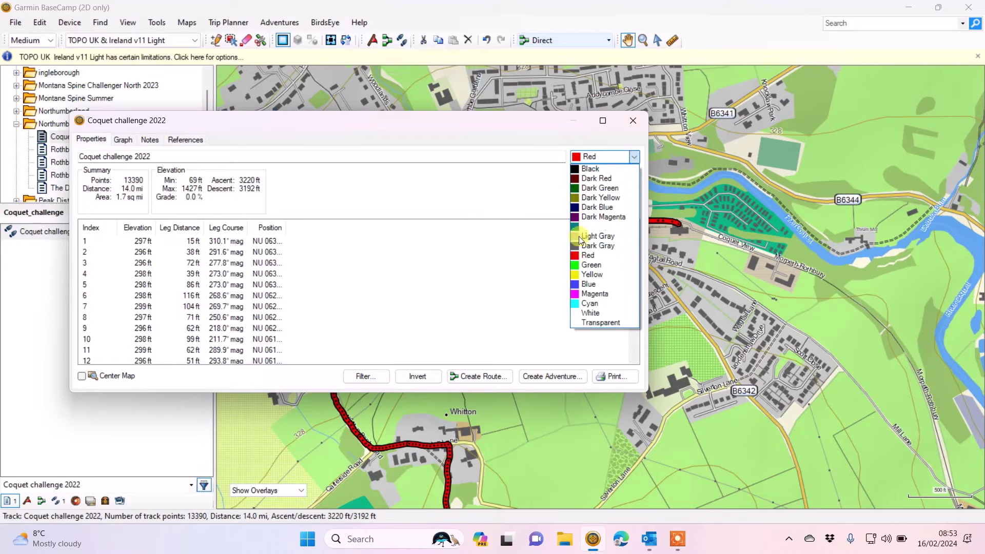
left_click(590, 264)
left_click(633, 158)
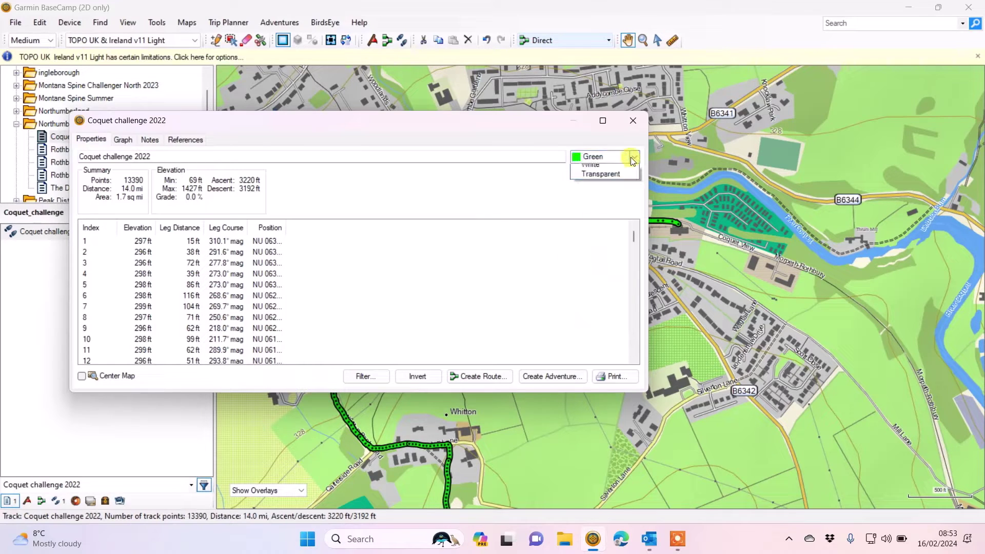
left_click(591, 259)
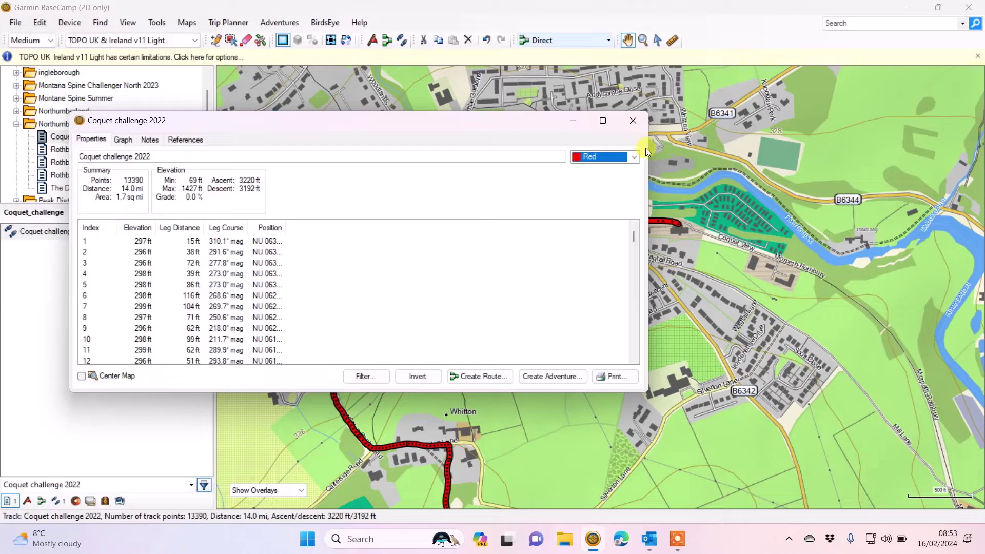
left_click(633, 120)
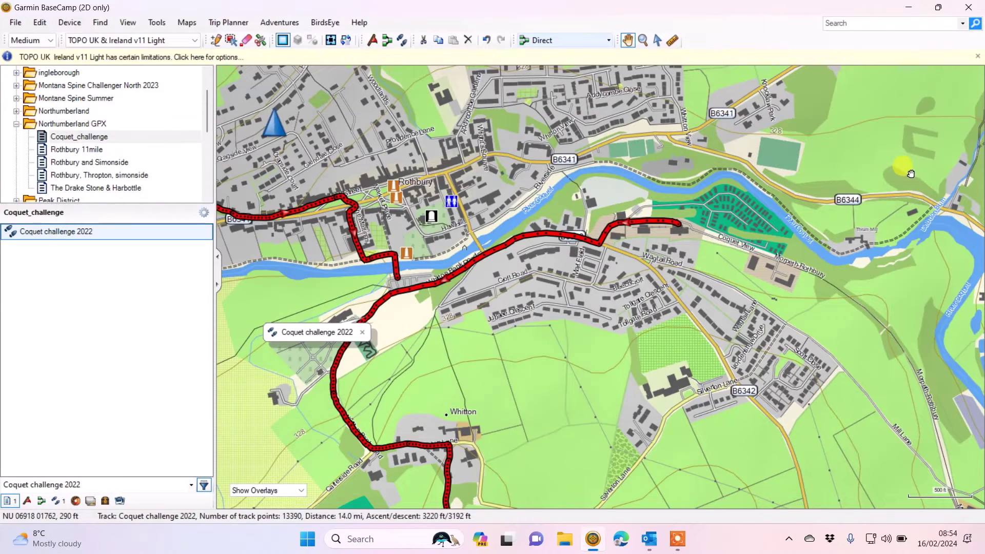
- Place a waypoint where the Coquet challenge track crosses the Lordenshaws car park, at the entrance beside the road
left_click_drag(728, 244, 793, 188)
left_click_drag(567, 331, 622, 206)
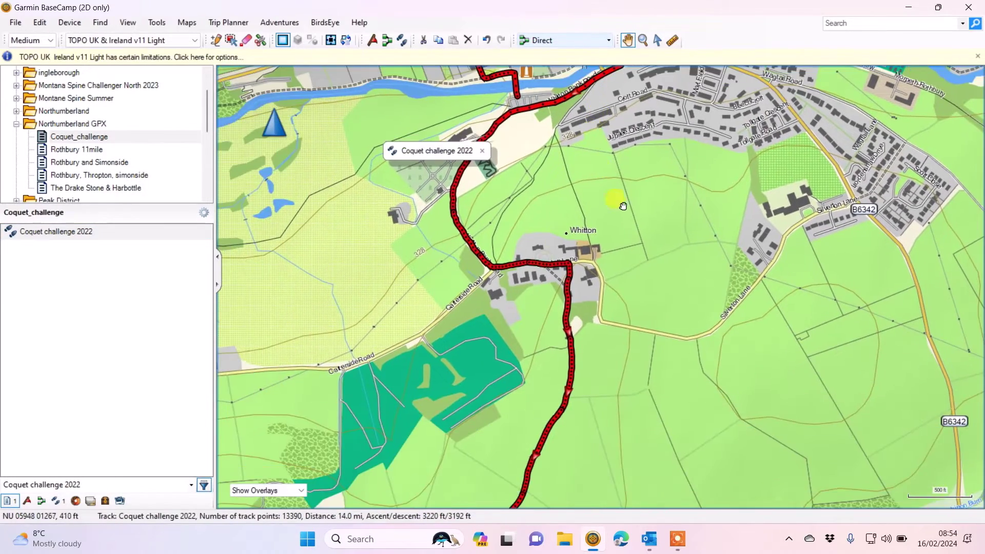
left_click_drag(627, 321, 738, 147)
left_click_drag(593, 304, 600, 121)
left_click_drag(534, 254, 725, 356)
left_click_drag(635, 235, 458, 214)
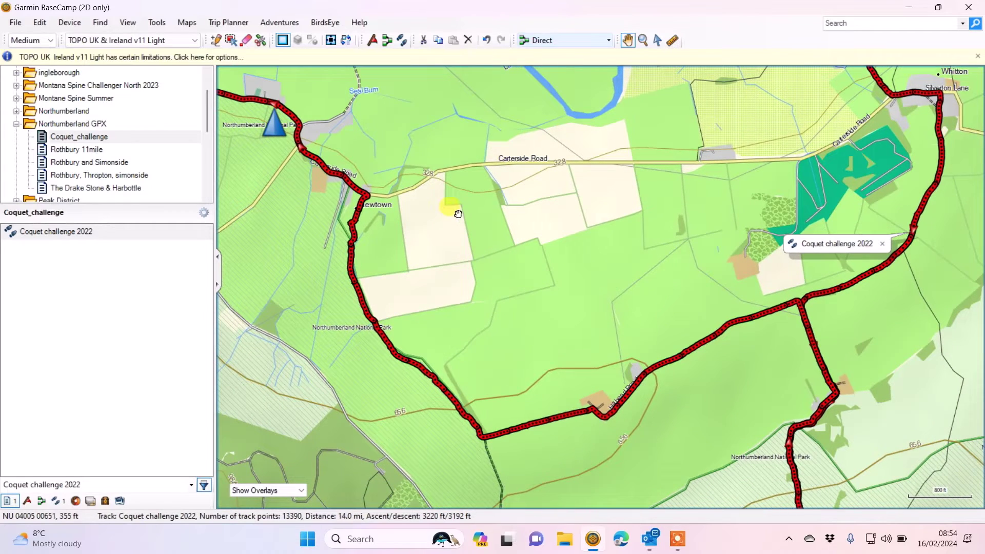
left_click_drag(611, 184, 555, 158)
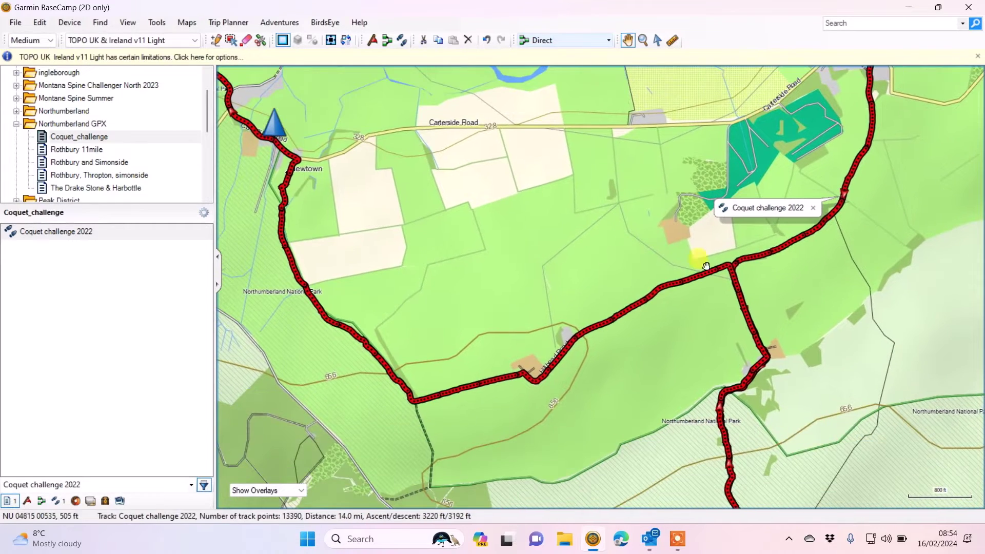
left_click_drag(725, 374, 694, 202)
left_click_drag(732, 387, 679, 179)
scroll(661, 318, "up", 3)
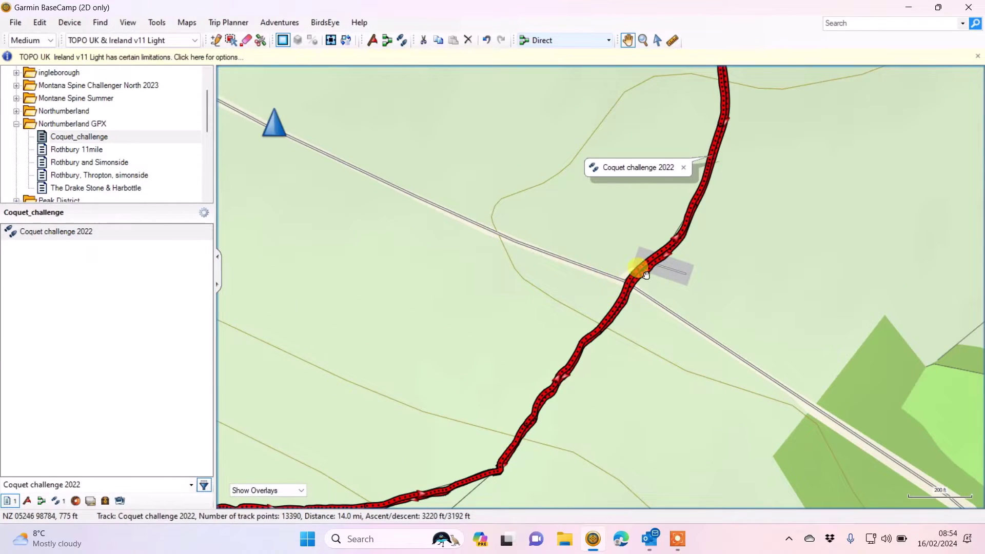
scroll(662, 277, "up", 2)
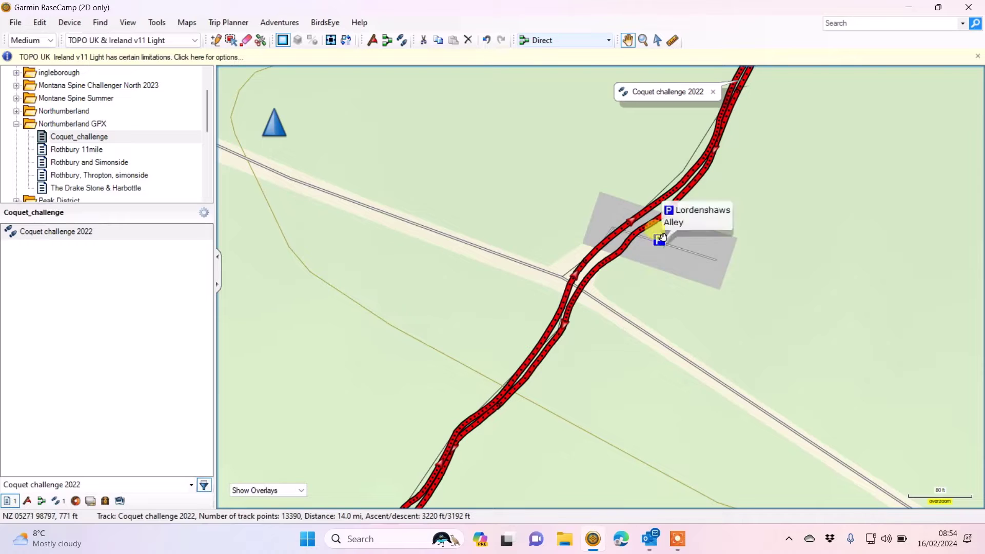
left_click_drag(647, 264, 670, 310)
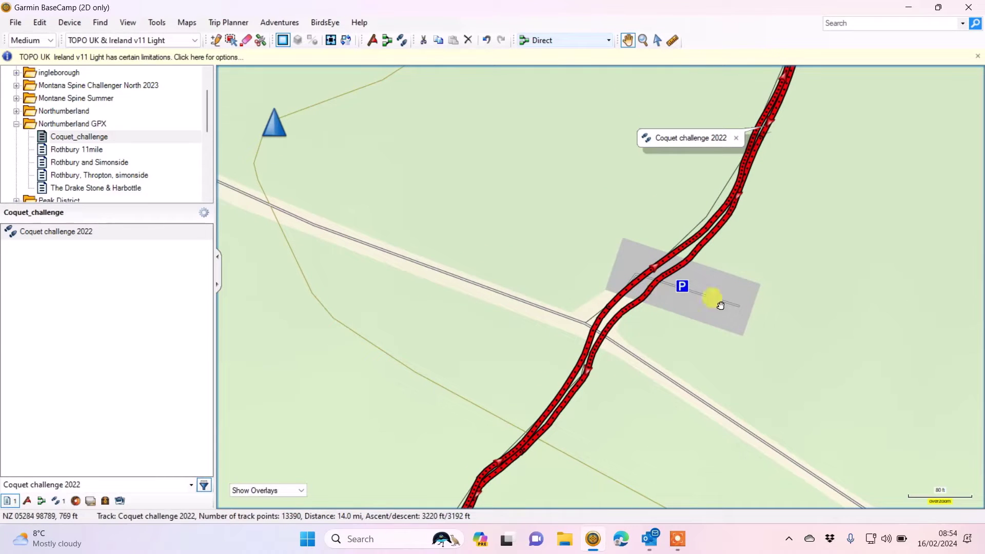
left_click(373, 40)
left_click(622, 296)
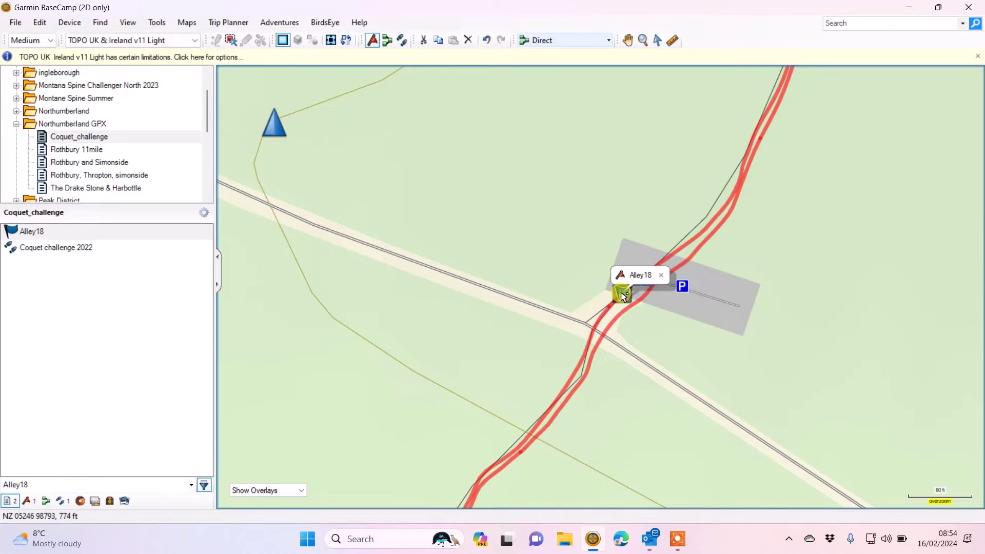
- Rename the new car park waypoint as CQC CP1 in its properties
right_click(64, 235)
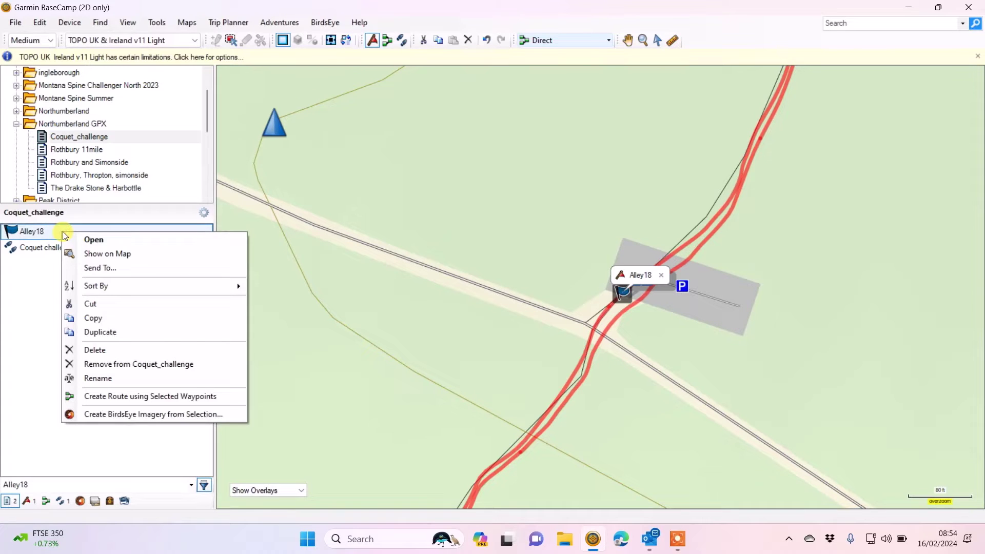
left_click(97, 244)
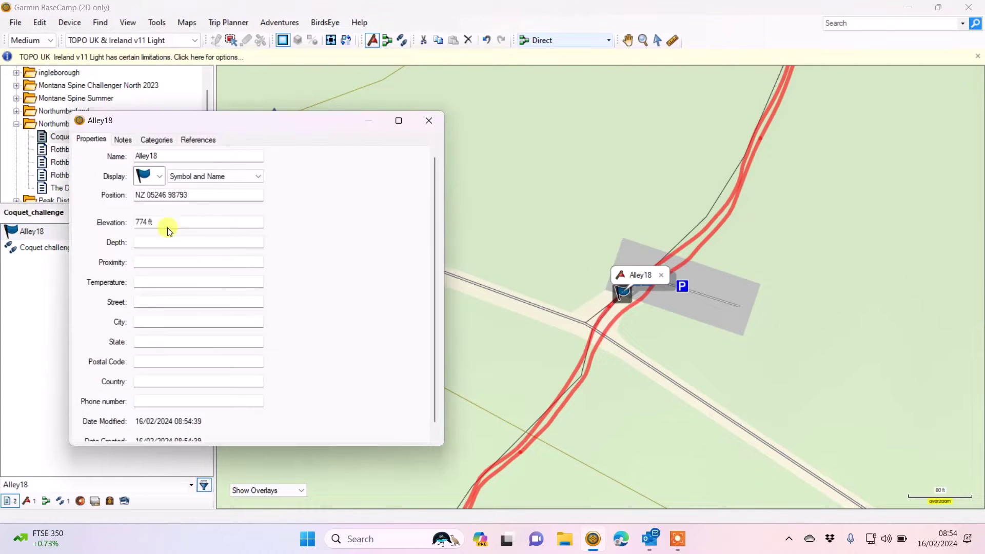
double_click(196, 155)
type("C")
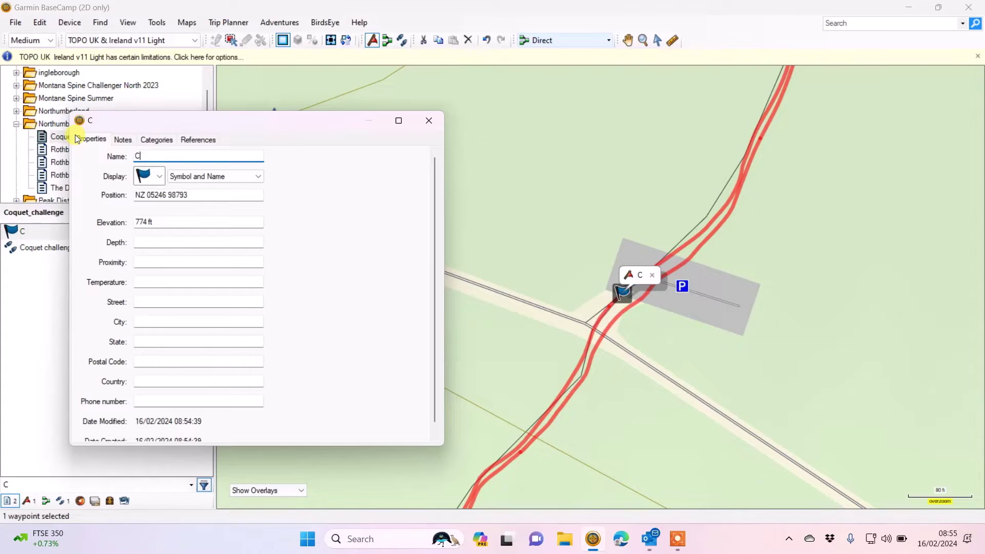
type("C")
left_click(77, 138)
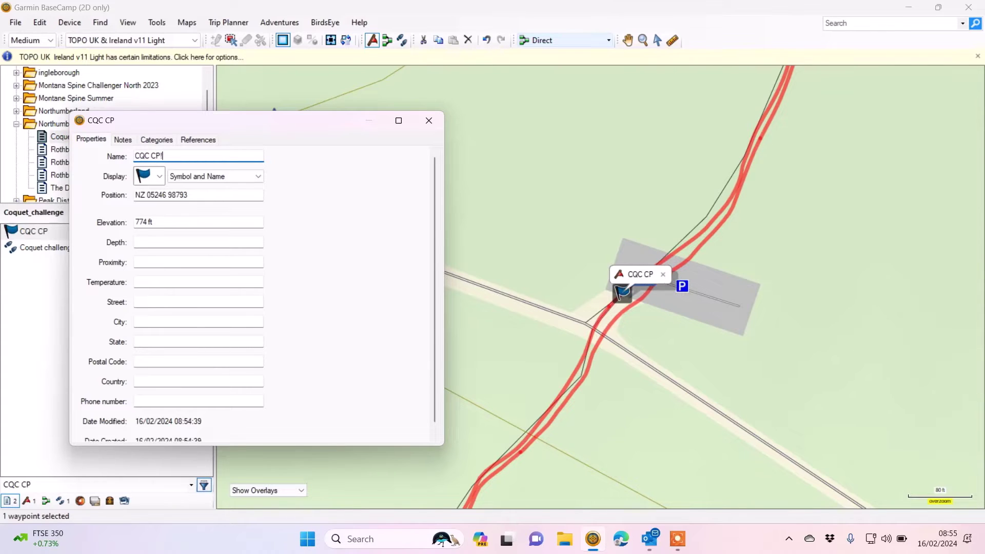
key("Tab")
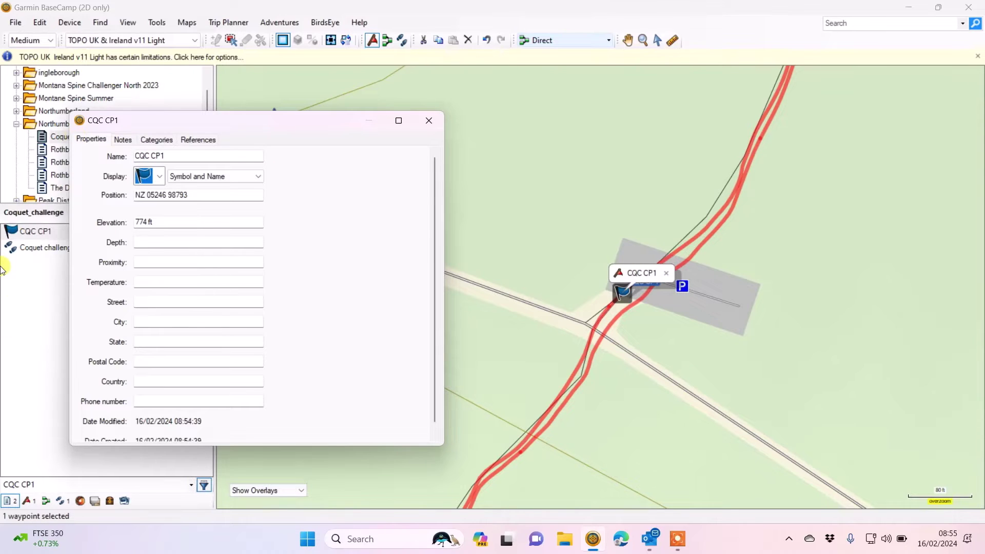
- Set the CQC CP1 waypoint's proximity to 80 ft and close its properties
left_click(169, 259)
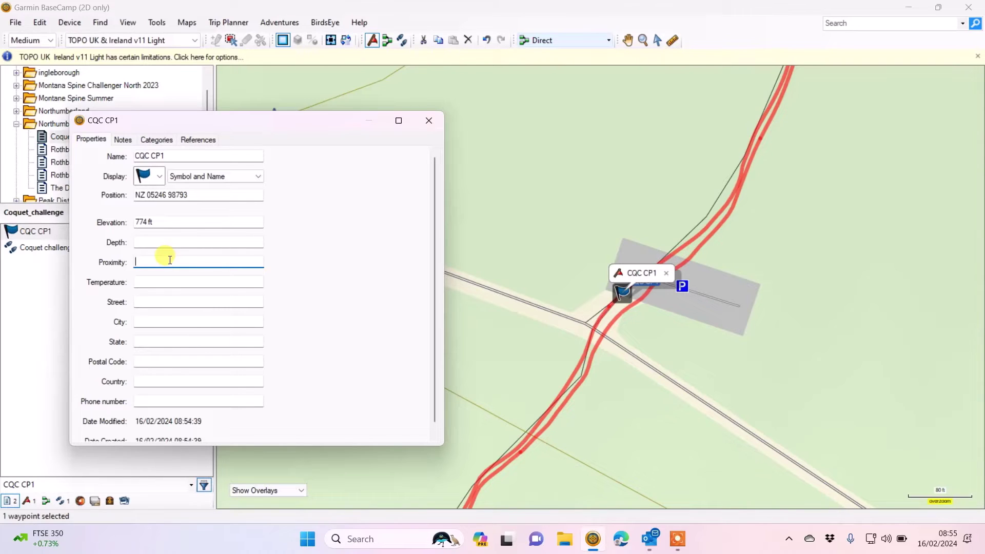
left_click(170, 259)
left_click(170, 259)
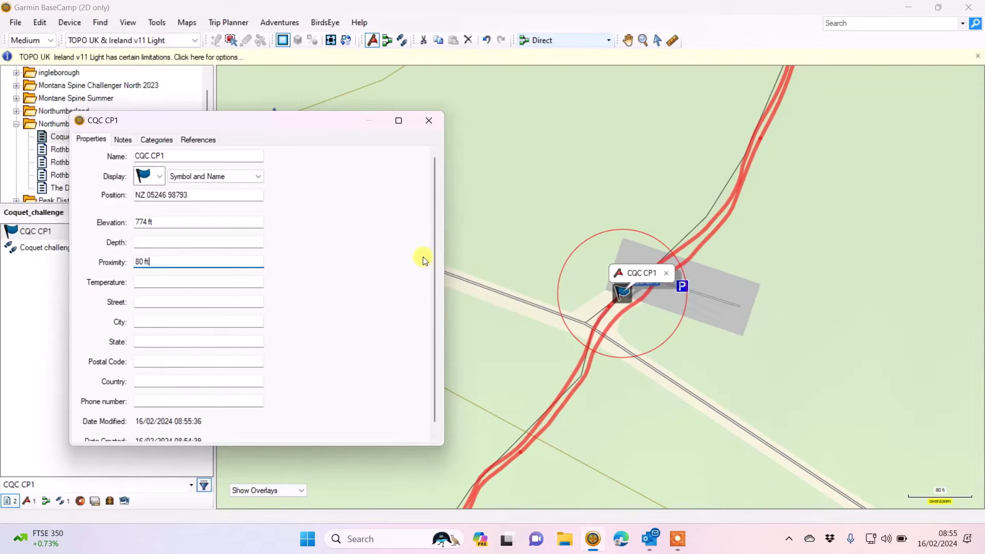
left_click(433, 122)
- Examine the route west of CQC CP1, around the Dove Crag and Simonside loop and up towards Newtown
scroll(566, 245, "down", 1)
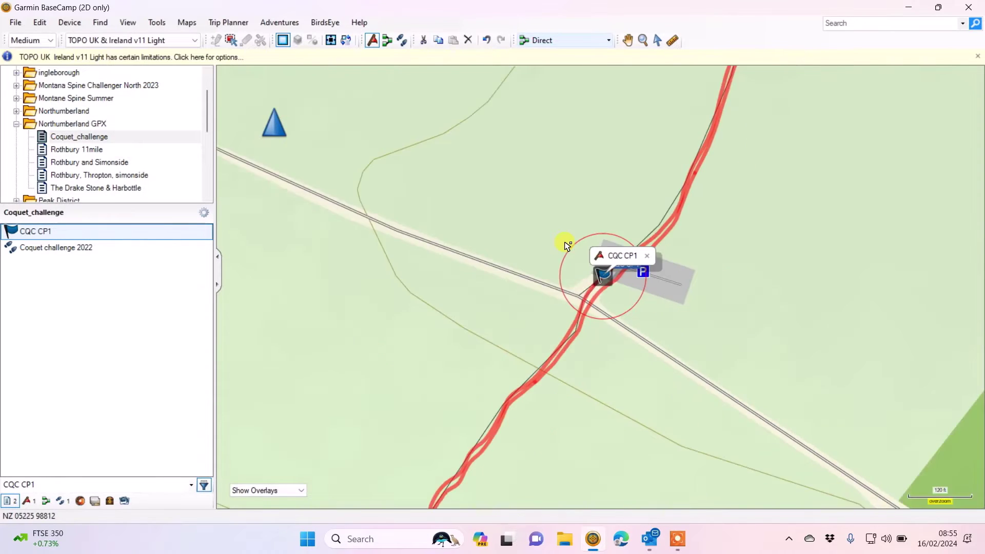
scroll(567, 246, "down", 1)
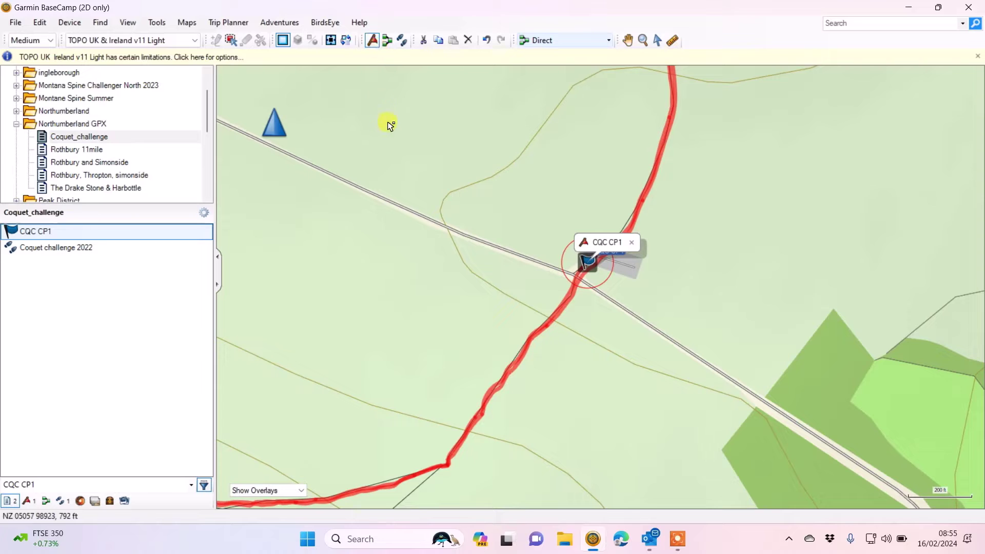
left_click(630, 43)
left_click_drag(395, 279, 817, 161)
scroll(730, 195, "down", 2)
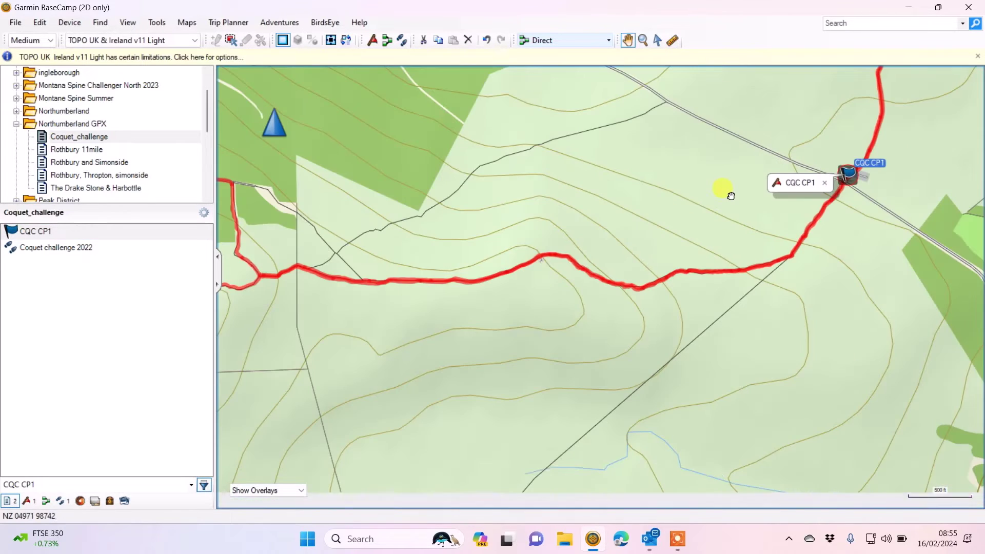
scroll(571, 158, "down", 1)
left_click_drag(571, 158, 650, 266)
scroll(527, 237, "down", 1)
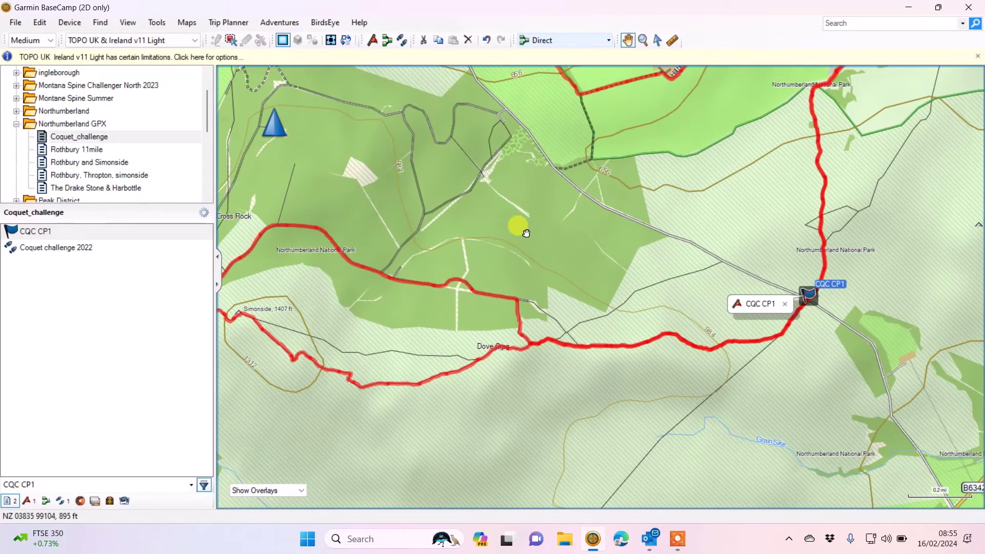
left_click_drag(527, 237, 653, 231)
scroll(479, 257, "up", 4)
scroll(589, 270, "down", 3)
scroll(603, 194, "up", 1)
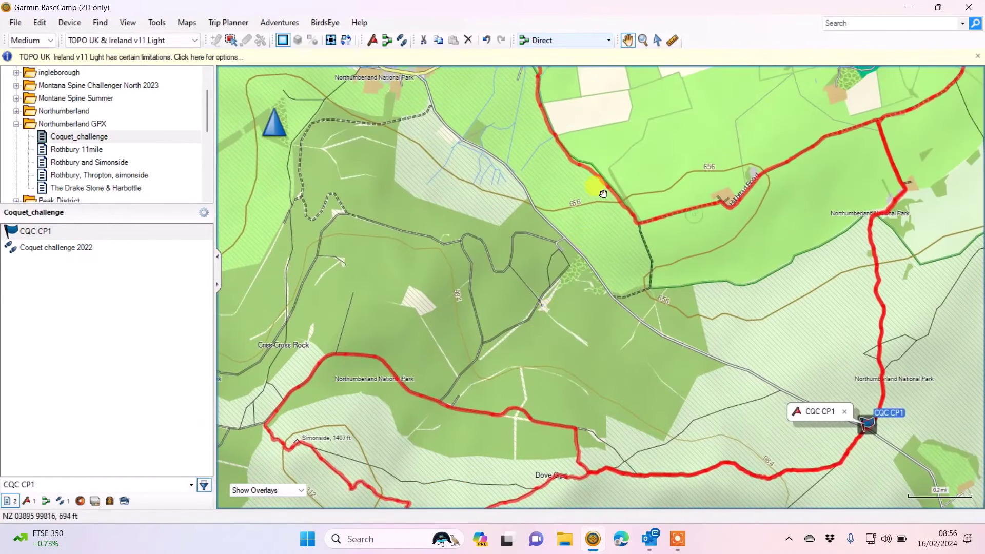
scroll(603, 194, "up", 3)
scroll(660, 308, "down", 3)
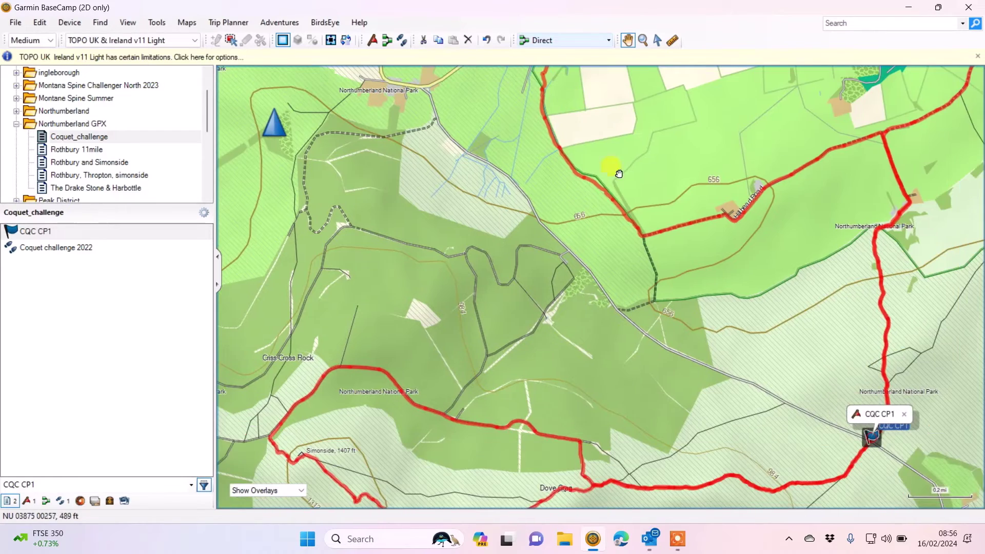
- Place a waypoint north of CQC CP1 at the junction where the Coquet challenge track meets Hillhead Road
left_click_drag(619, 174, 549, 259)
left_click_drag(709, 238, 716, 214)
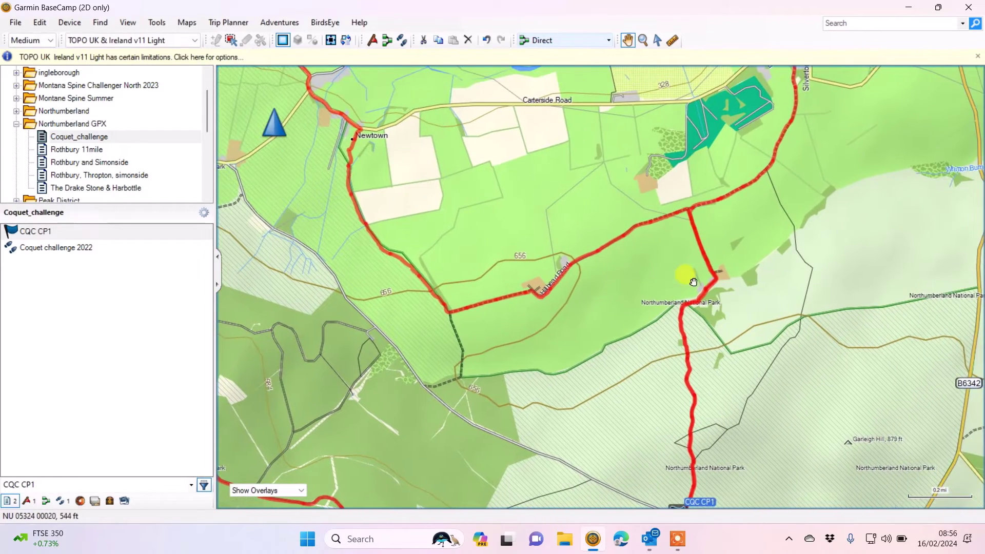
scroll(695, 207, "up", 4)
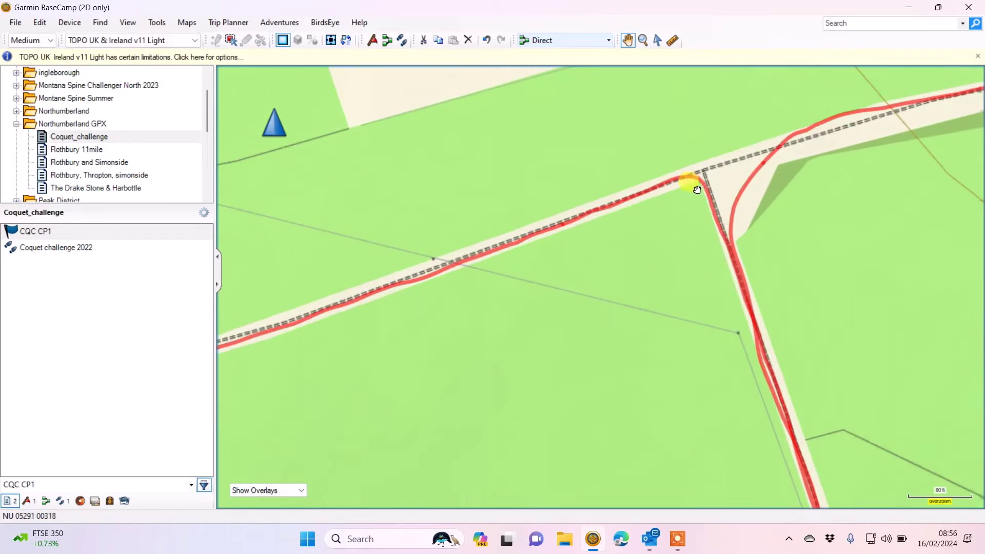
left_click_drag(705, 178, 604, 252)
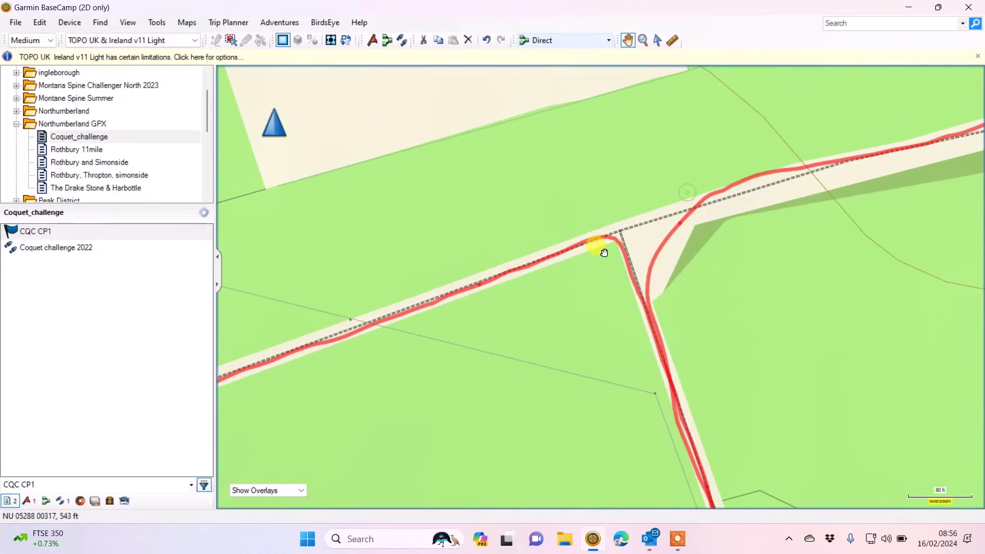
scroll(613, 241, "down", 1)
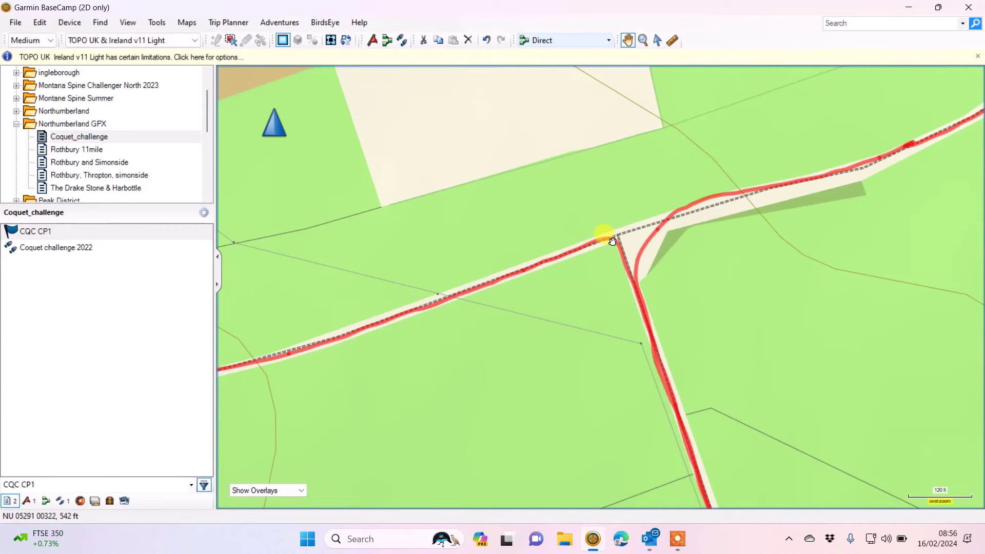
left_click(372, 40)
left_click(611, 236)
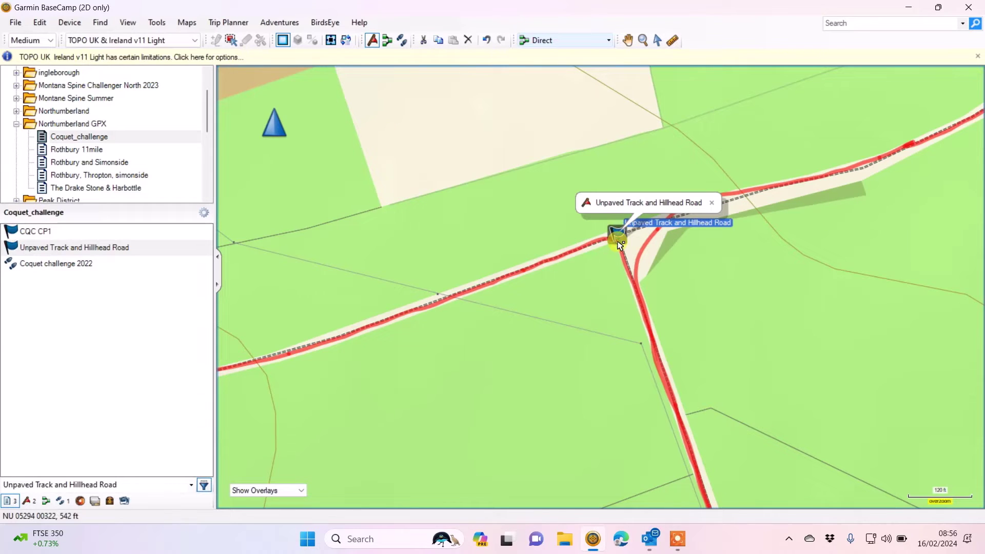
- Rename the new Hillhead Road junction waypoint as CQC CP2 in its properties and close them
right_click(52, 249)
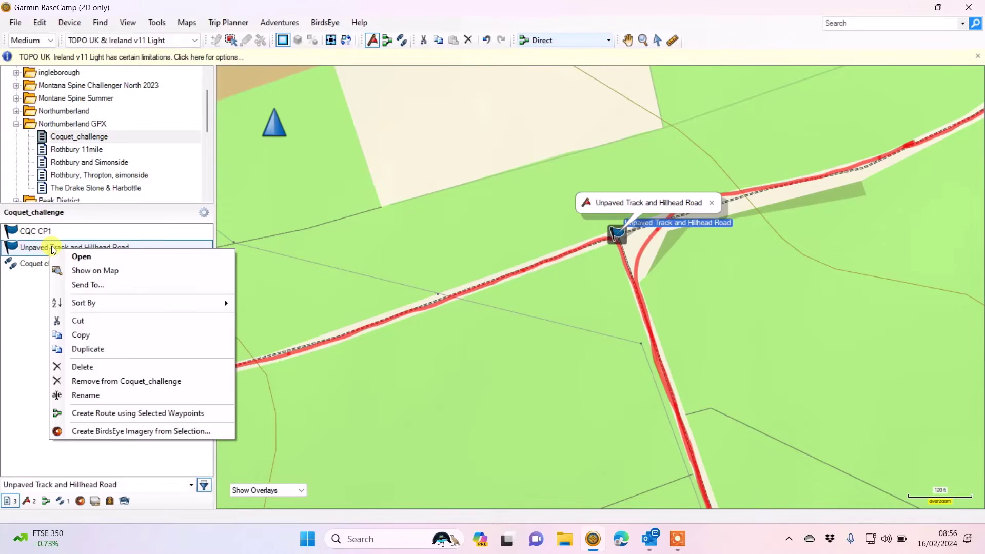
left_click(100, 259)
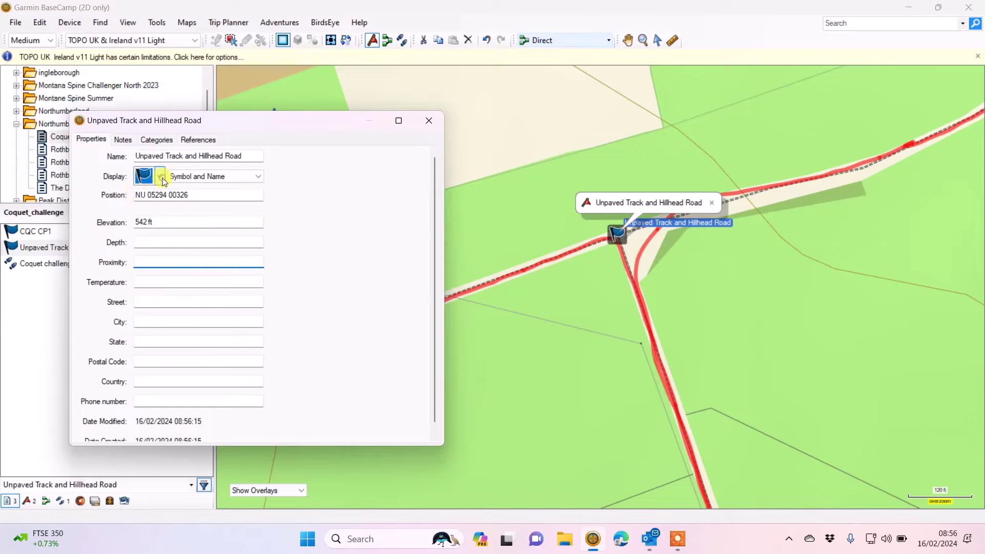
left_click(161, 178)
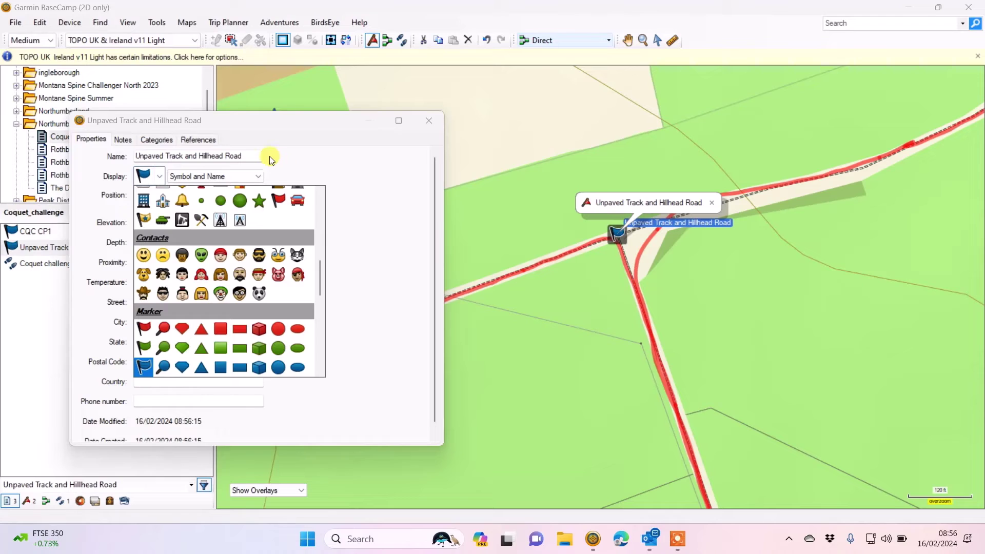
left_click(253, 156)
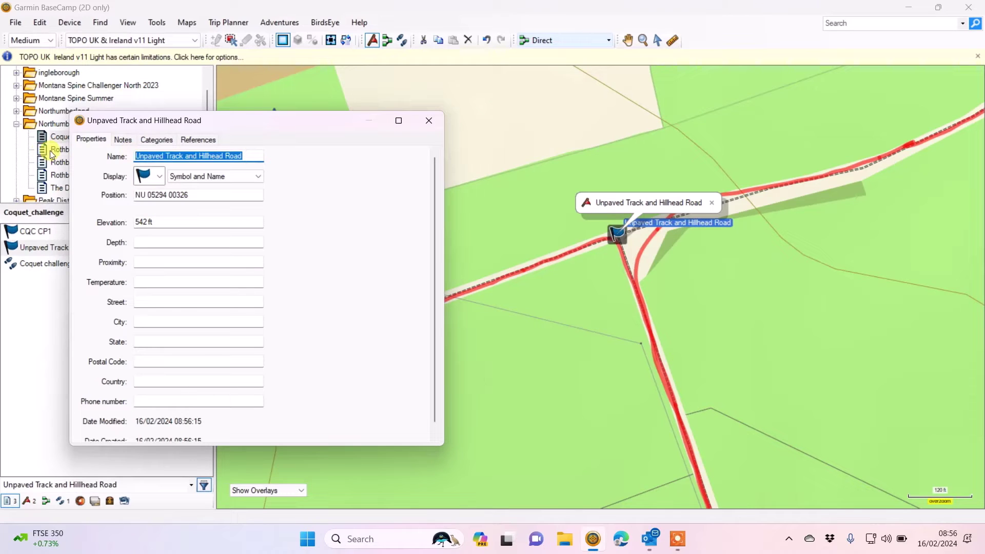
type("CQC")
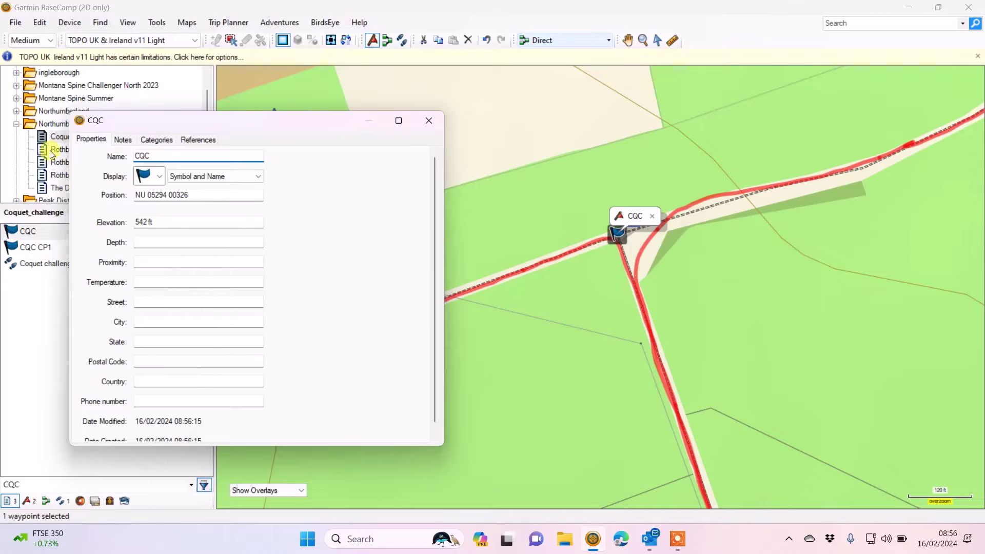
type(" CP2")
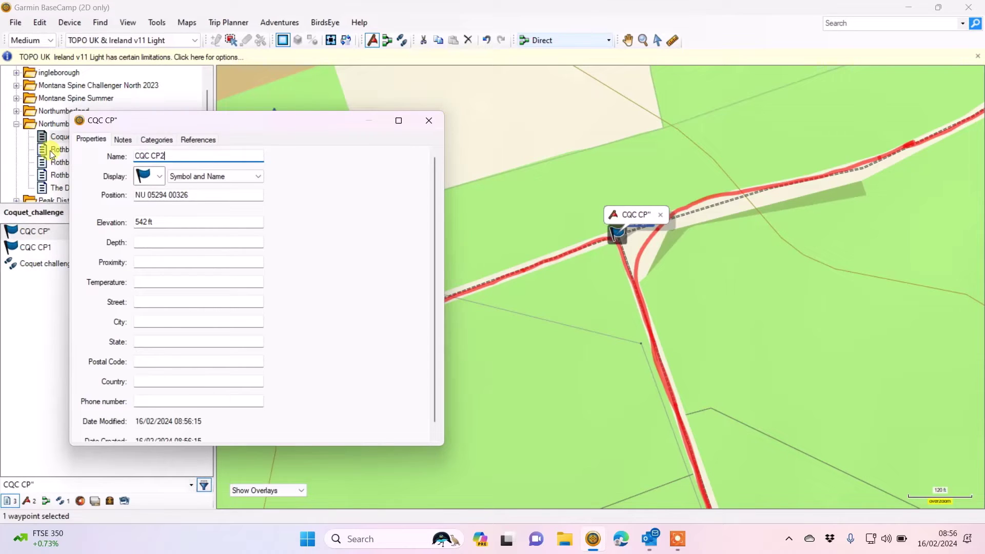
left_click(177, 261)
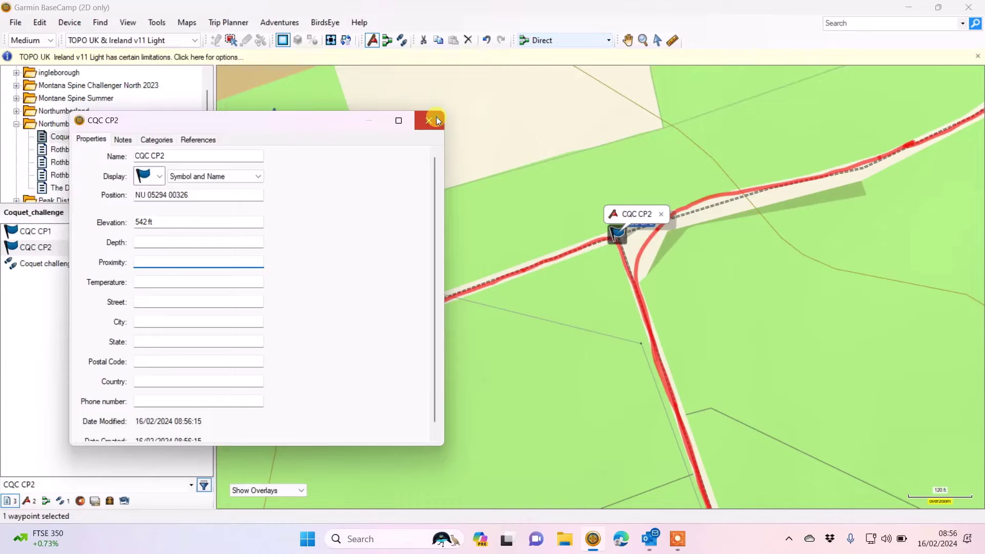
left_click(437, 119)
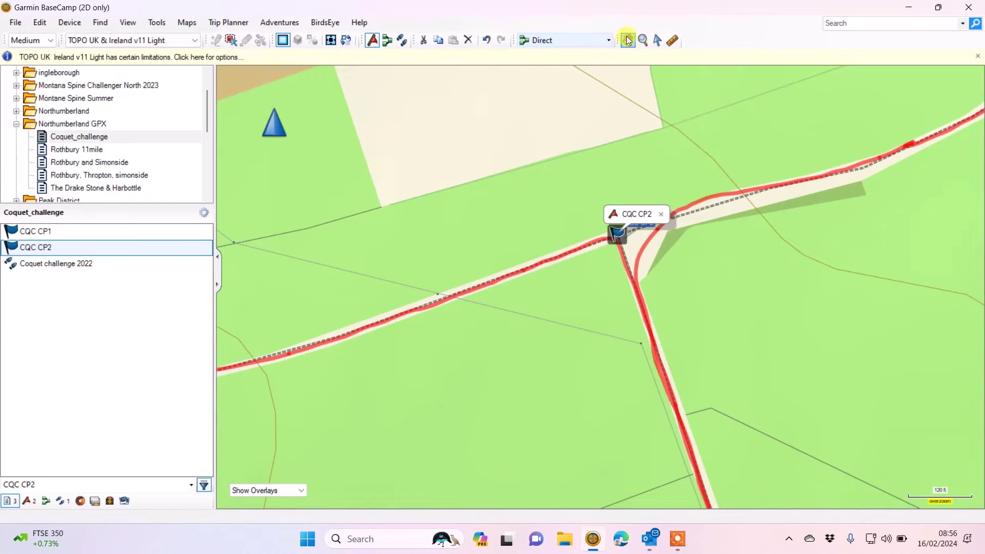
- Examine the route north of CQC CP2, through Whitton and across the River Coquet into Rothbury
scroll(512, 220, "down", 3)
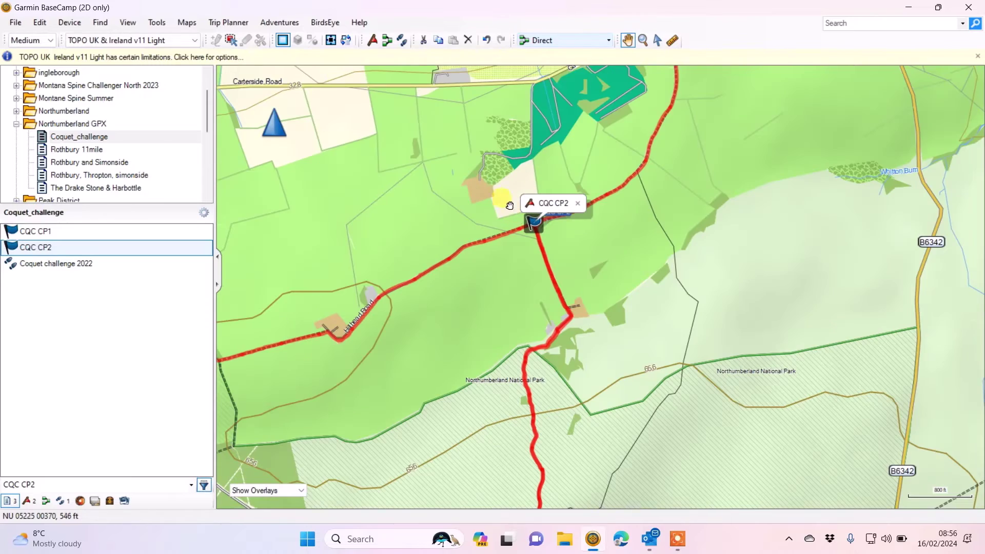
scroll(514, 191, "down", 2)
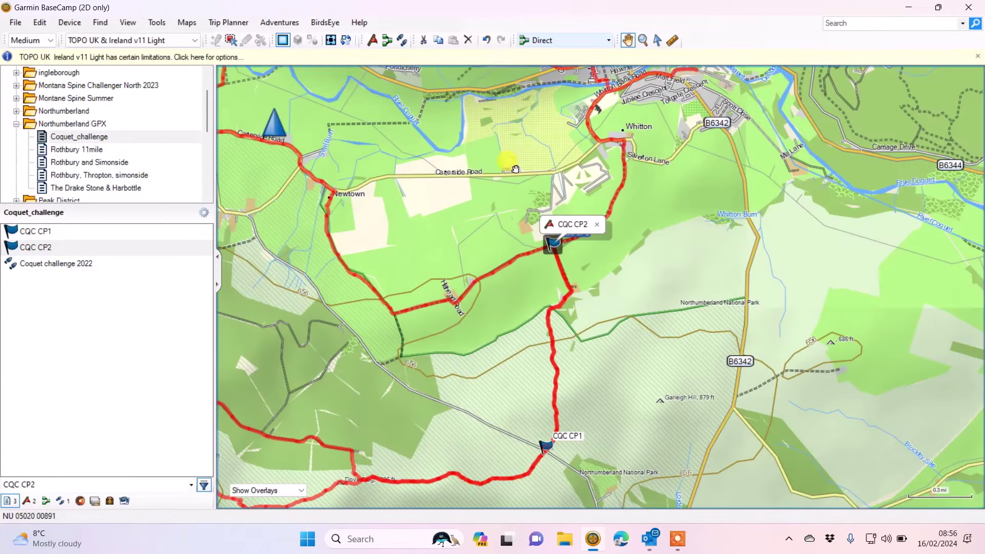
left_click_drag(516, 169, 536, 235)
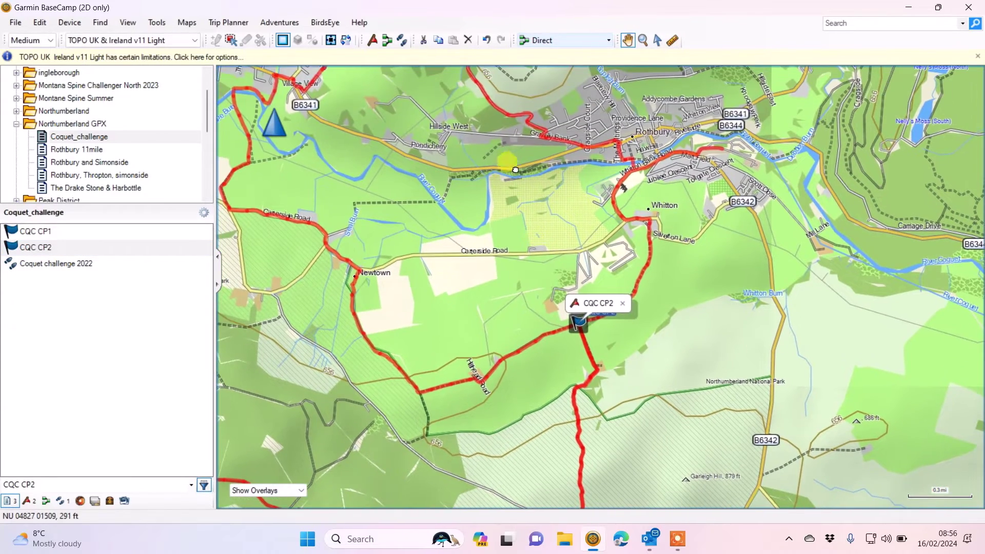
left_click_drag(503, 161, 505, 226)
scroll(556, 208, "up", 2)
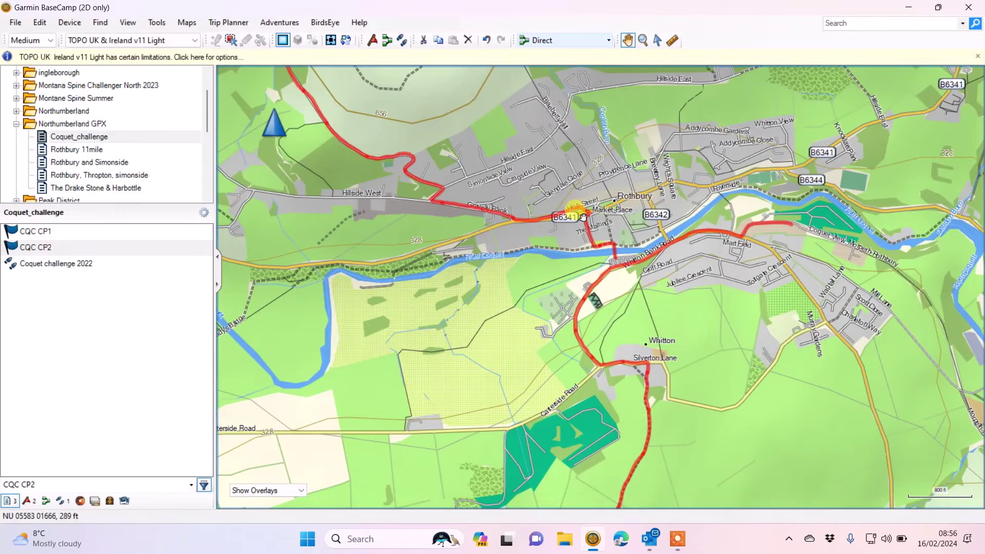
left_click_drag(599, 257, 499, 255)
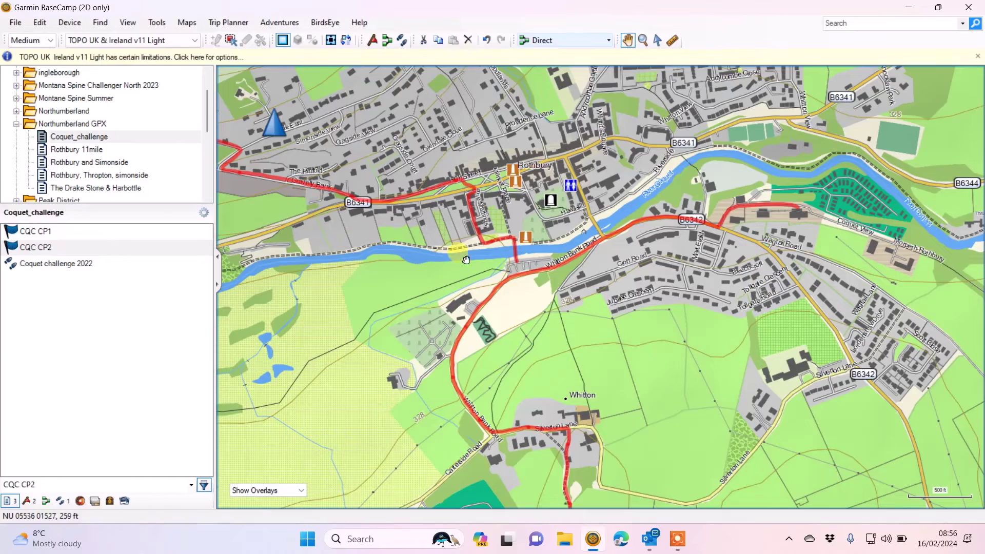
scroll(479, 253, "up", 1)
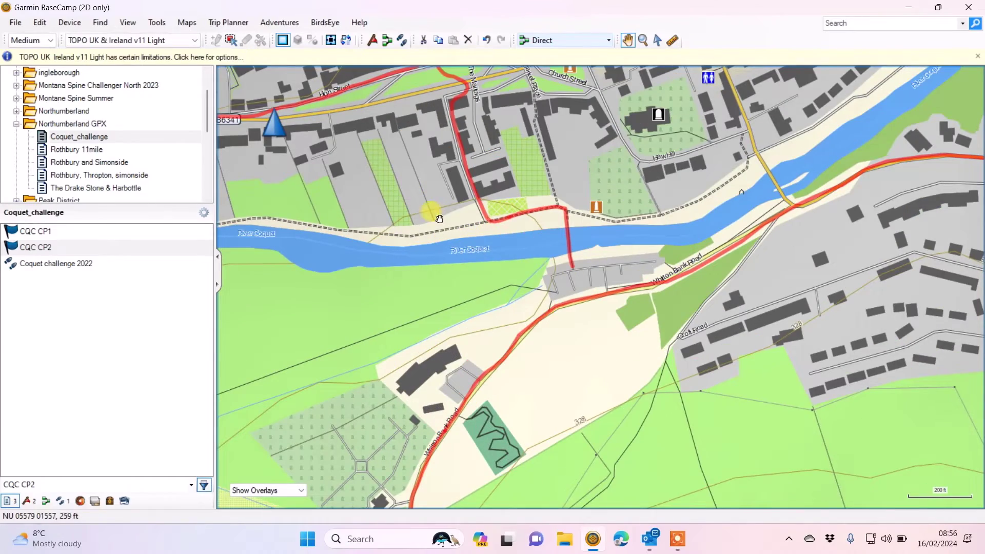
scroll(586, 230, "up", 1)
scroll(587, 230, "down", 4)
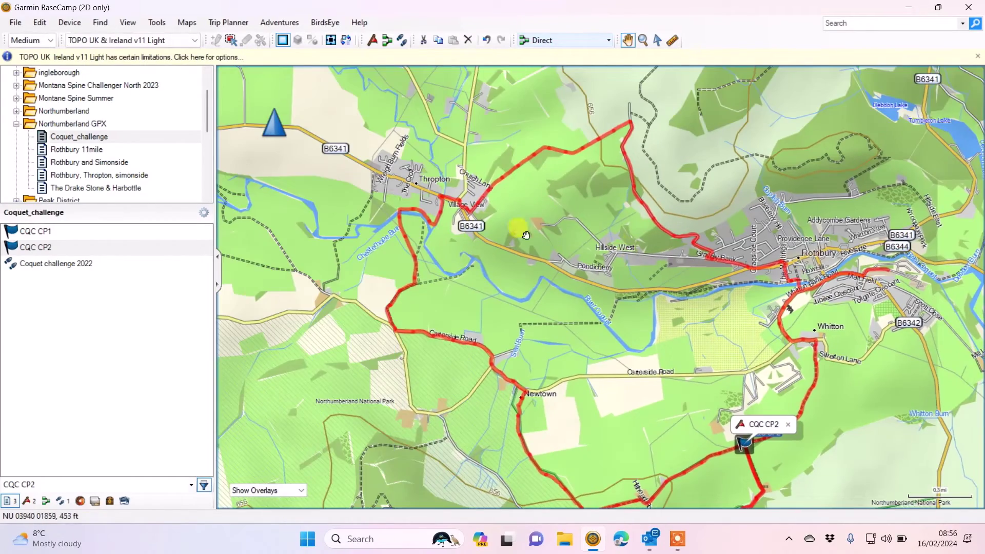
- Place a waypoint on the track in Thropton, beside the side-road junction with the B6341 east of the river bridge
scroll(544, 222, "up", 3)
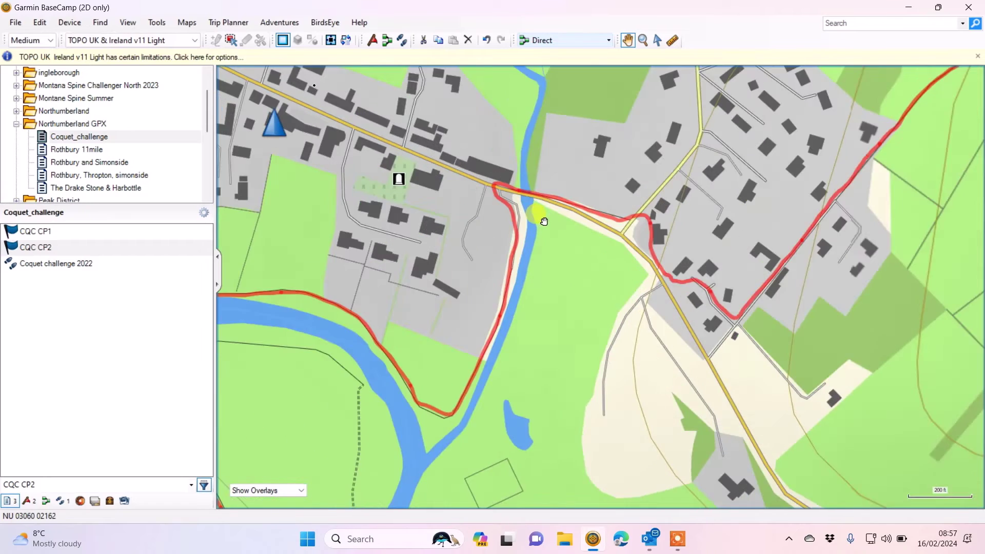
scroll(543, 222, "down", 2)
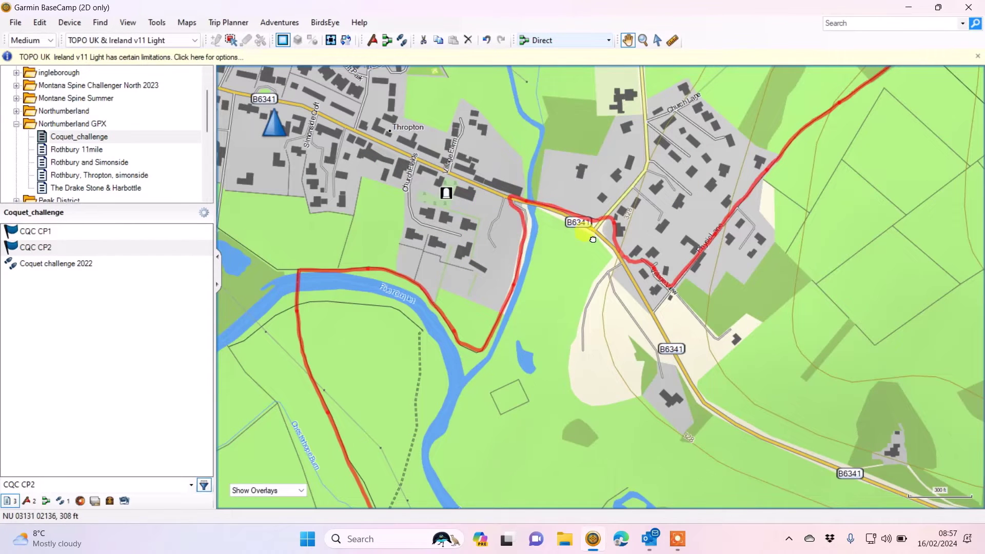
left_click_drag(595, 237, 596, 251)
scroll(596, 251, "up", 1)
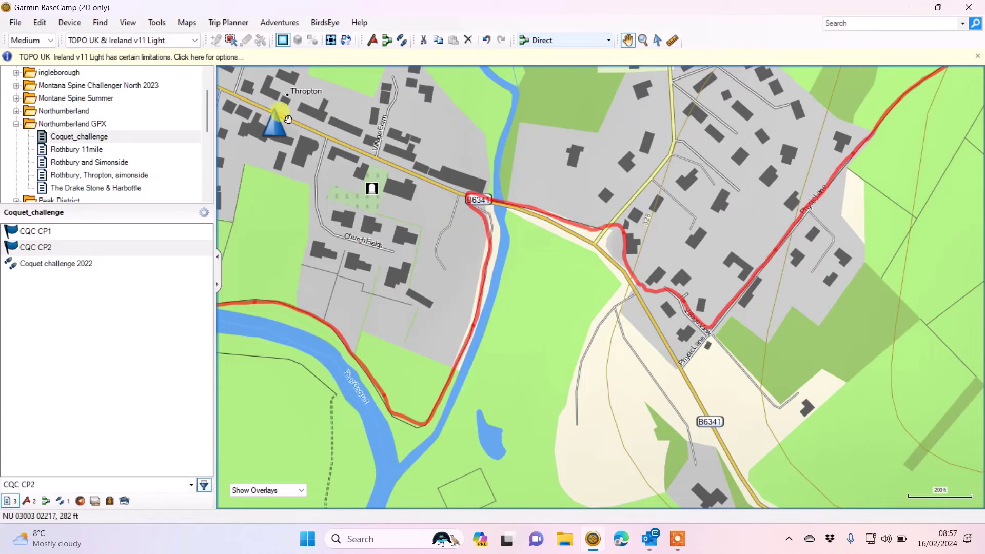
left_click(372, 40)
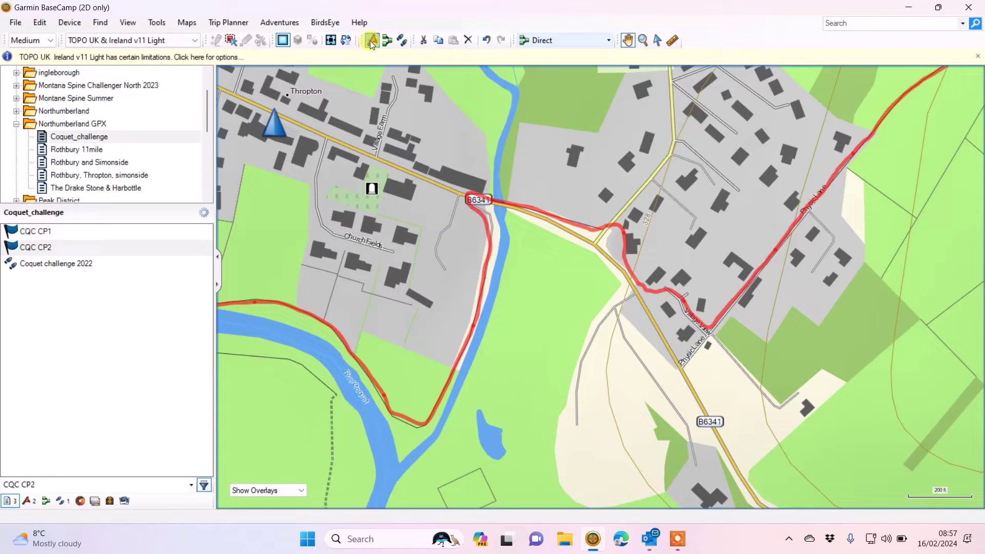
left_click(609, 228)
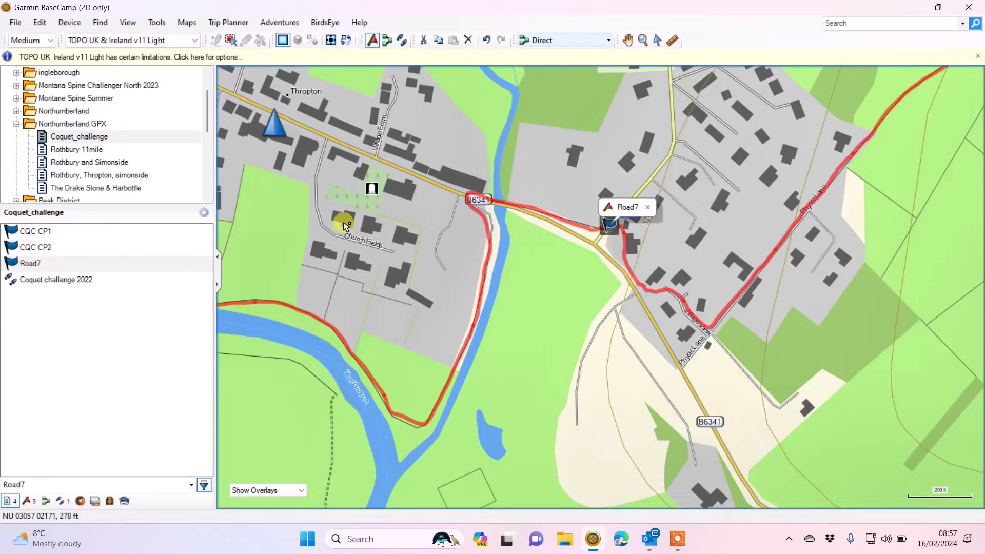
- Rename the new Thropton waypoint as CQC CP3 in its properties and close them
right_click(48, 268)
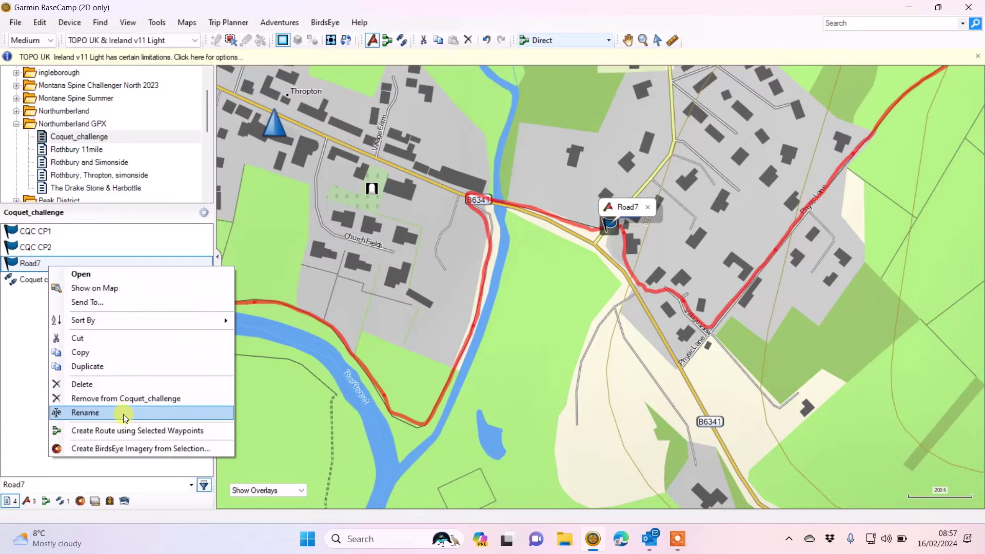
left_click(123, 275)
double_click(187, 152)
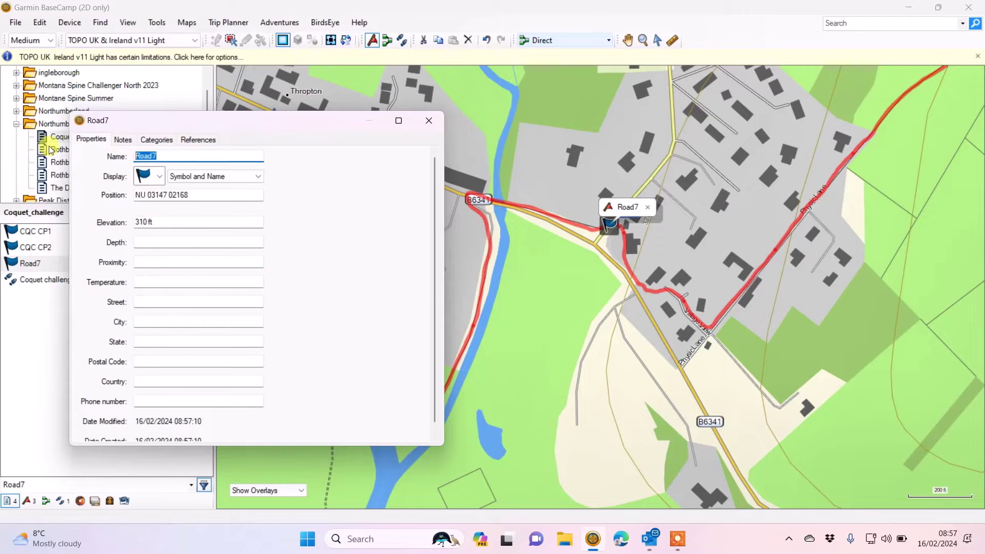
type("C")
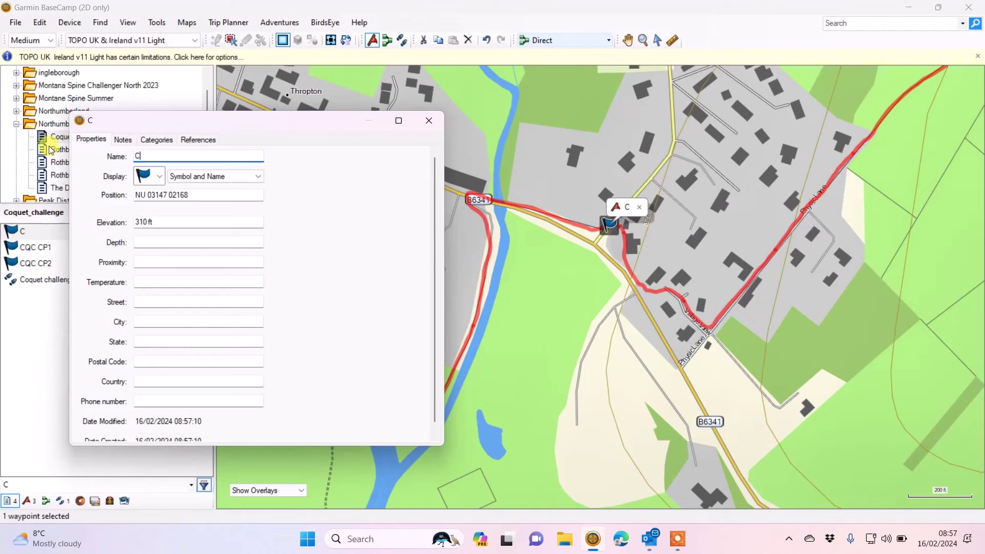
type("qc")
type("Q")
type("C CP3")
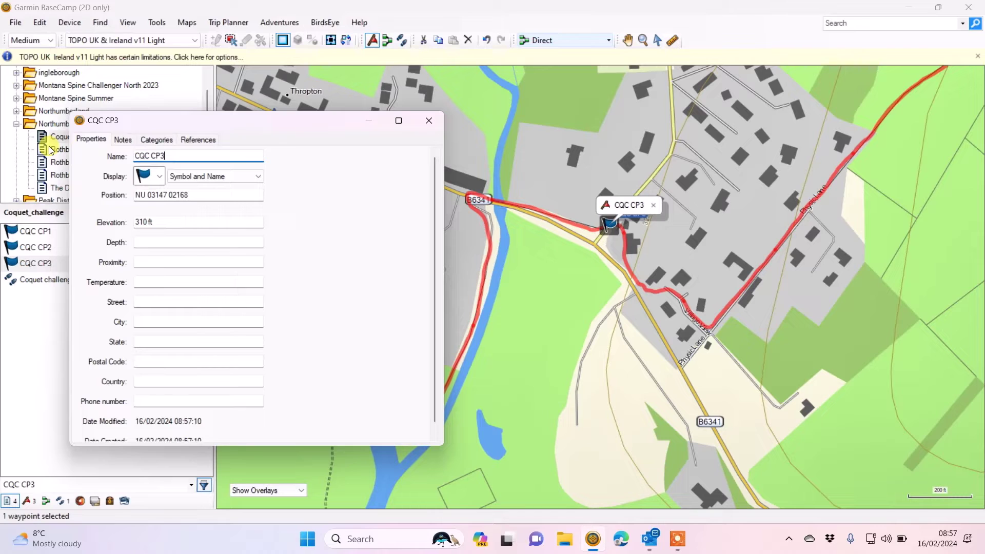
key("Tab")
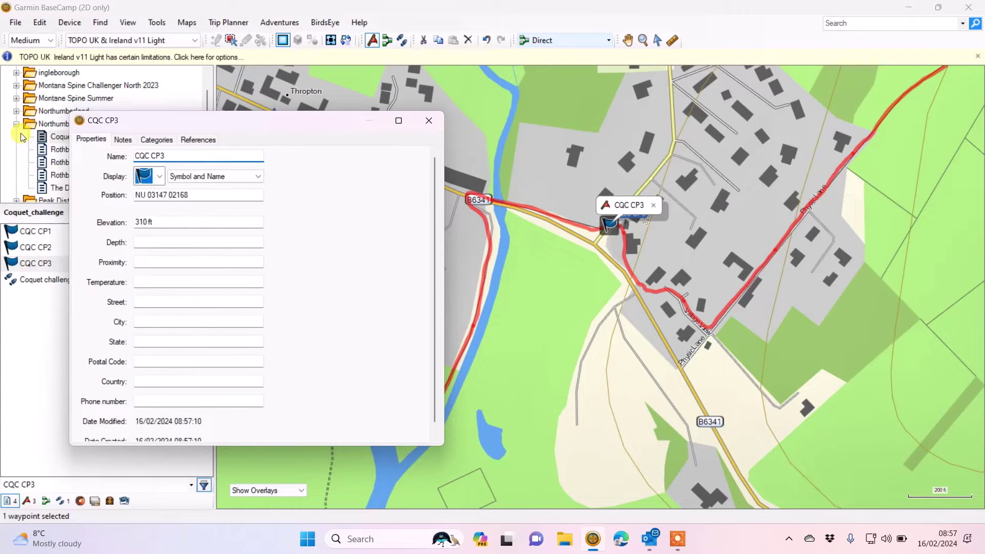
left_click(434, 122)
- Send the Coquet_challenge list with its track and checkpoints to the GPSMAP 67i's internal storage
scroll(565, 256, "down", 4)
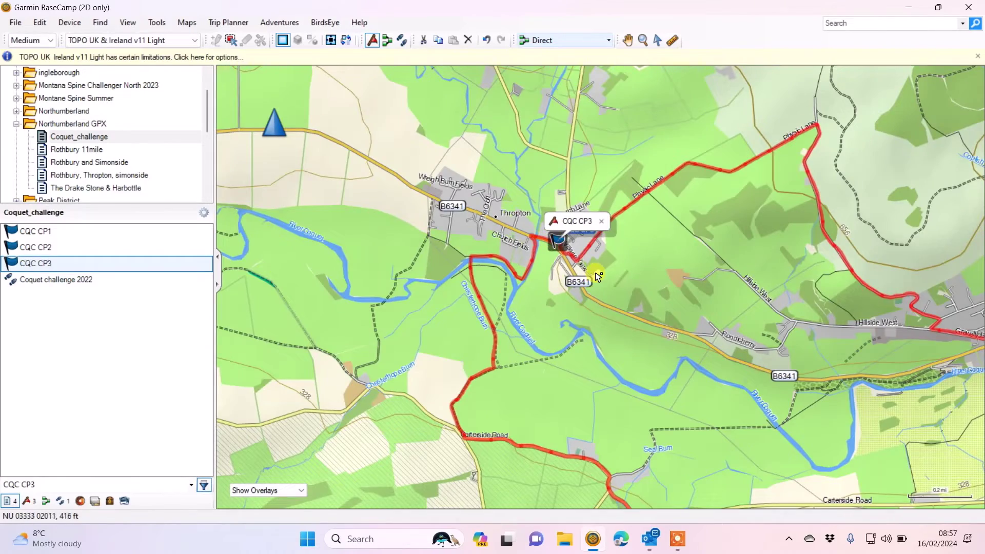
scroll(598, 277, "down", 1)
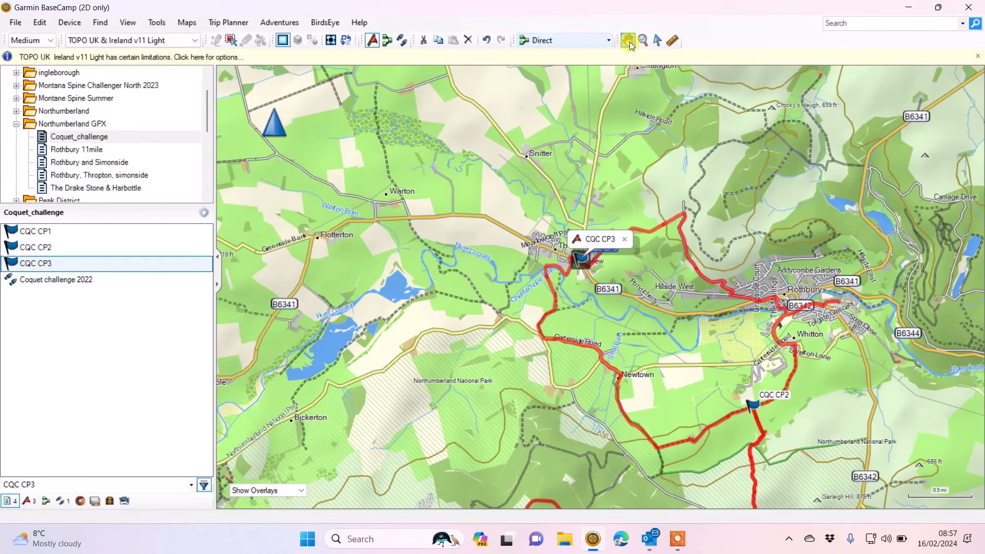
left_click(629, 41)
left_click_drag(666, 341, 509, 249)
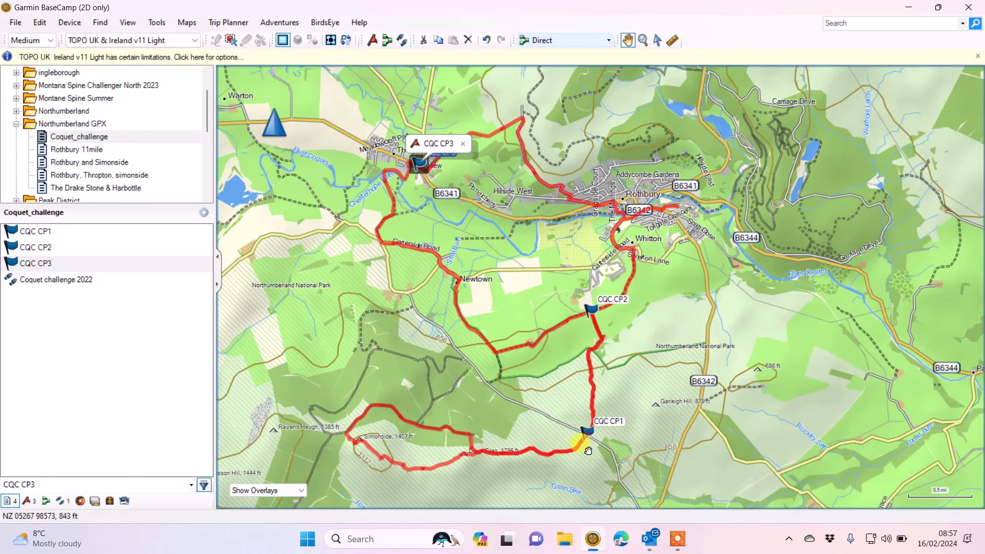
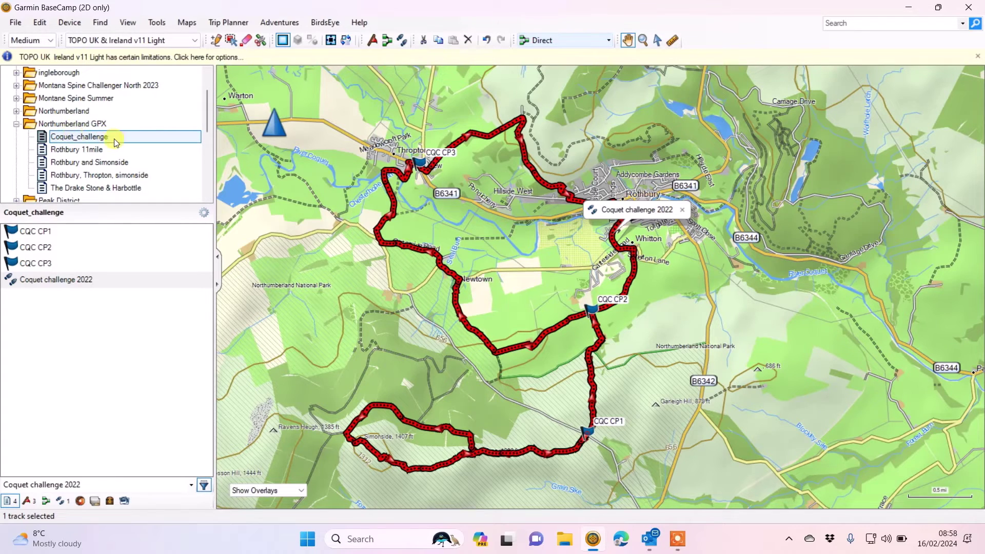
right_click(118, 138)
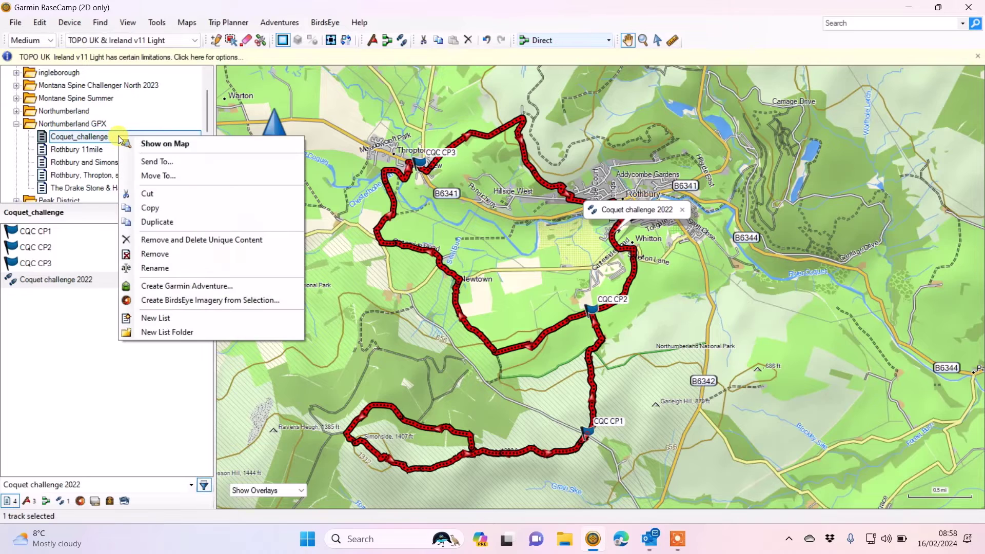
left_click(148, 162)
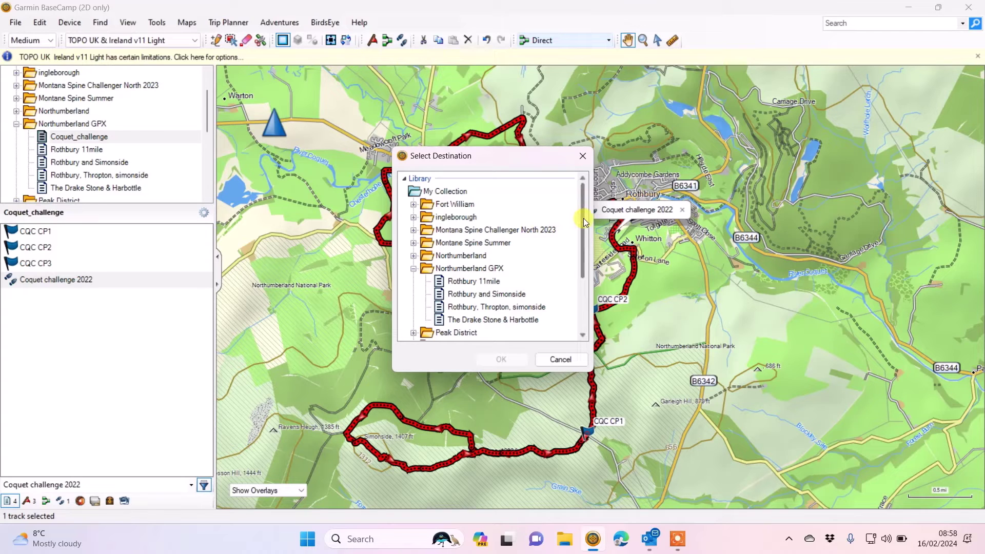
left_click_drag(583, 217, 586, 277)
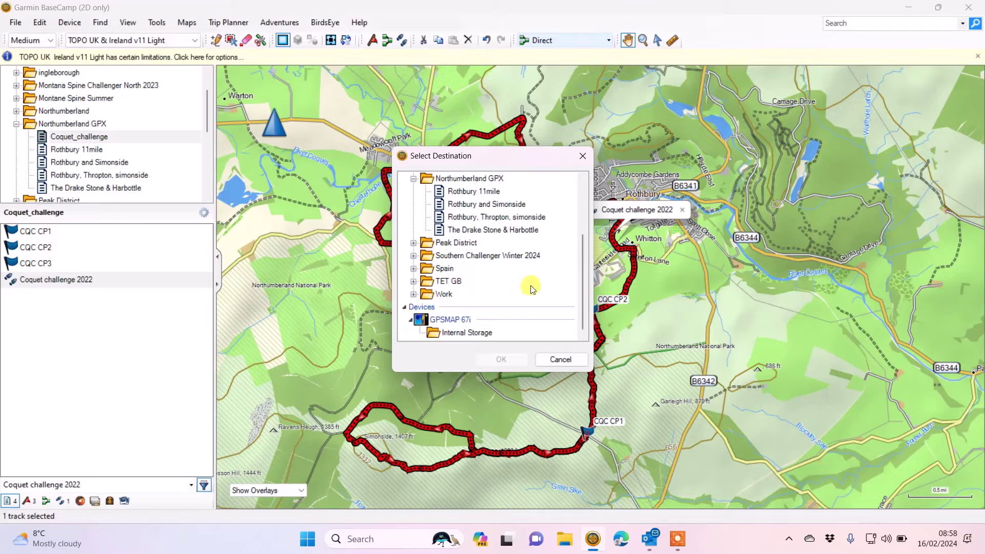
left_click(452, 334)
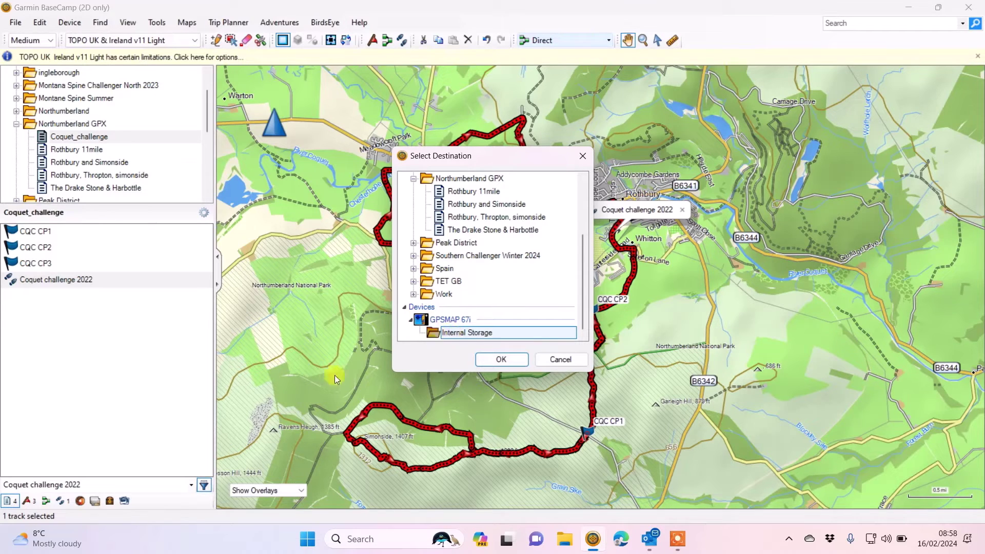
left_click(502, 359)
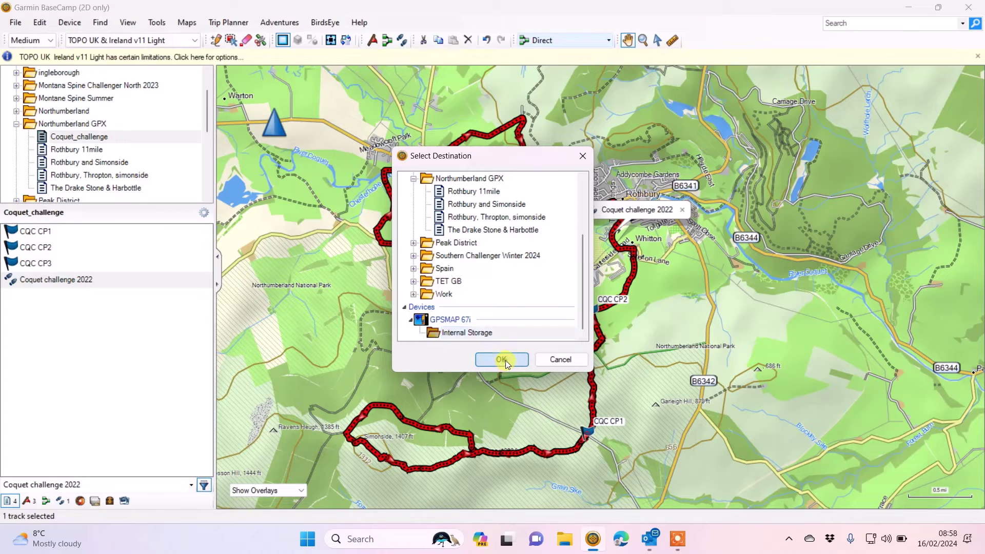